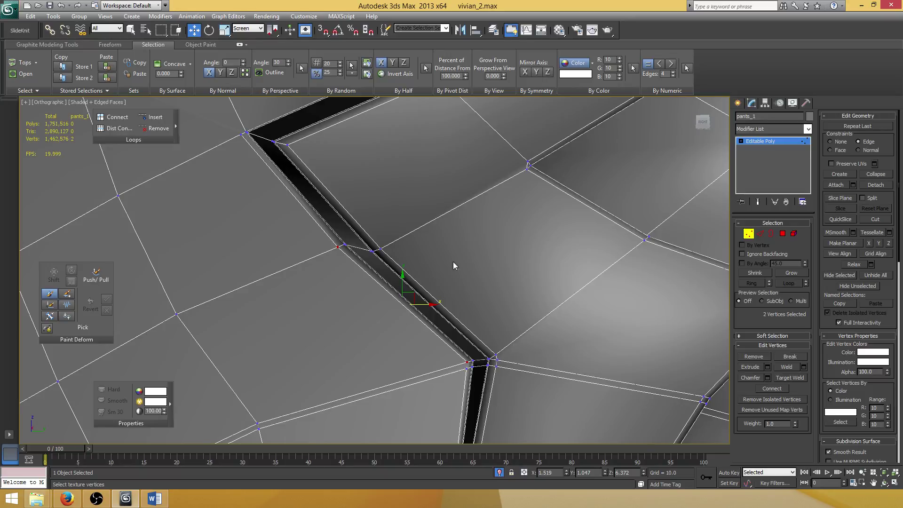
Connect the two edges beside the black groove on the pants mesh with one segment, using a slide of 90
middle_drag(297, 204, 275, 316)
scroll(286, 245, down, 2)
key(2)
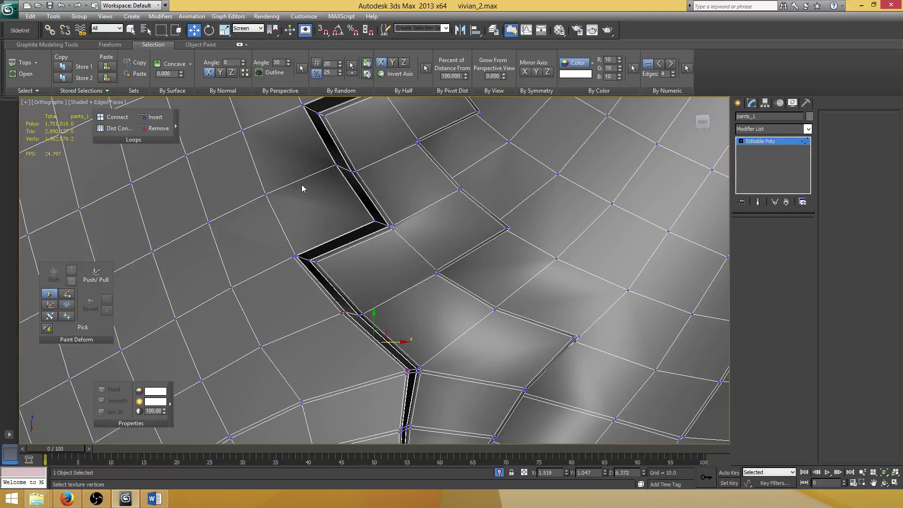
click(309, 176)
ctrl+click(292, 117)
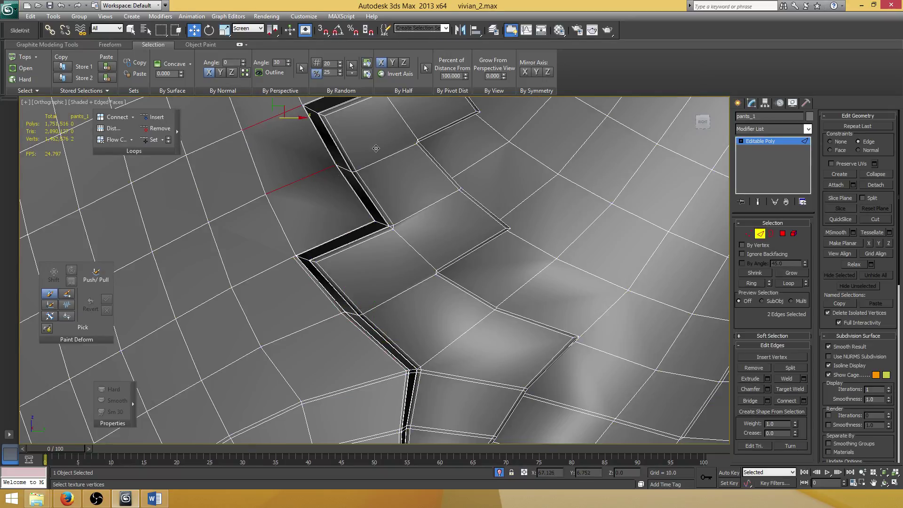
middle_drag(433, 223, 497, 328)
scroll(430, 249, up, 3)
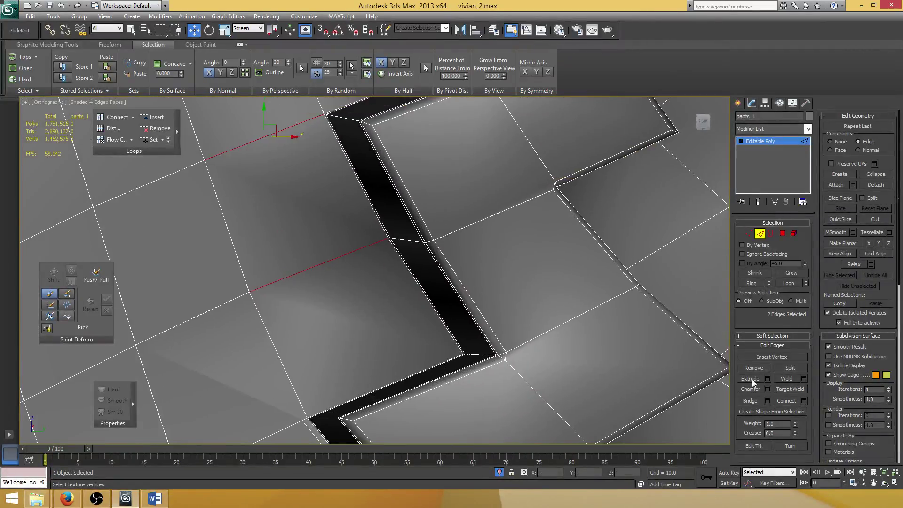
click(803, 401)
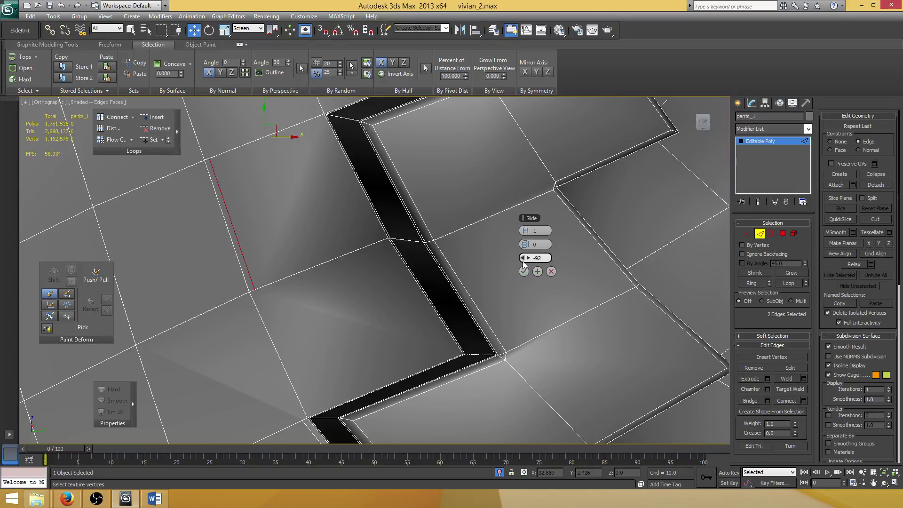
drag(523, 261, 693, 231)
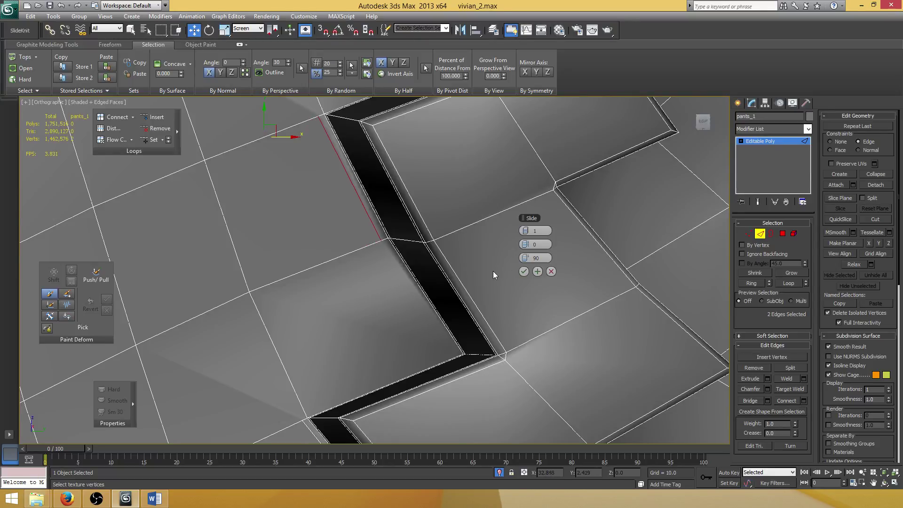
click(524, 272)
Cut a support edge that continues from the new edge, turns at the groove's inner corner and runs parallel to the short side
middle_drag(400, 281, 400, 258)
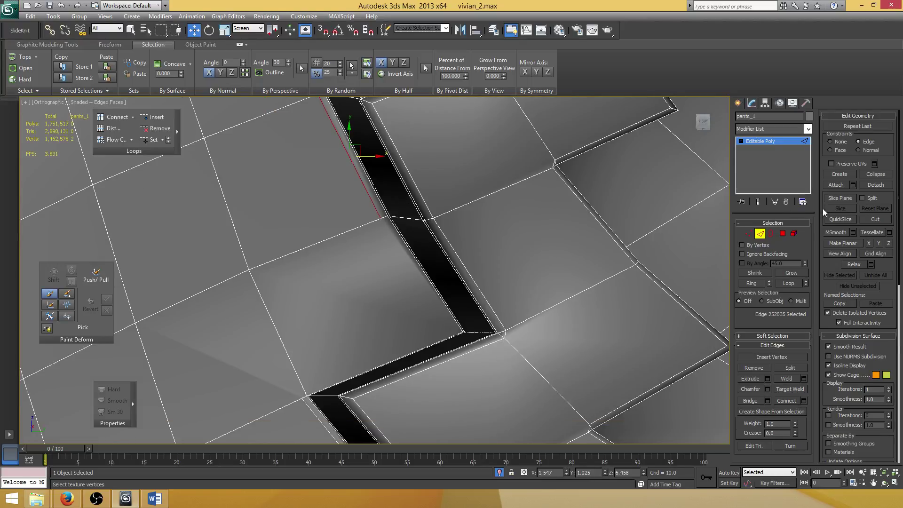
click(876, 219)
middle_drag(393, 222, 420, 186)
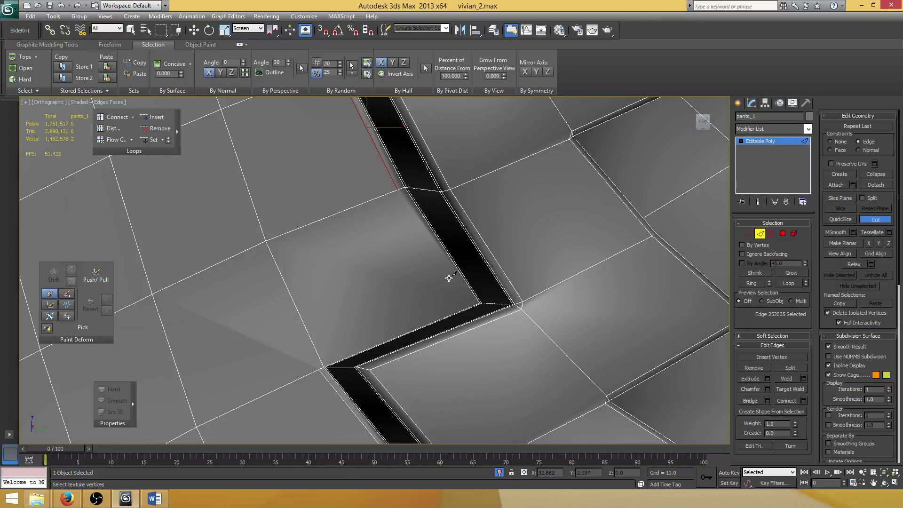
click(467, 299)
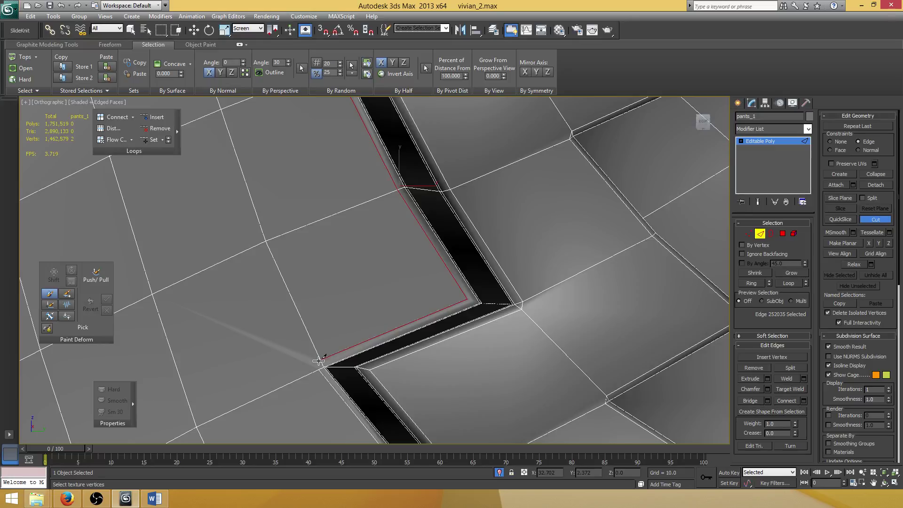
click(319, 360)
click(319, 361)
right_click(317, 366)
Connect the two neighbouring vertices at the end of the cut, beside the groove's outer corner, and collapse them into one
scroll(333, 300, up, 3)
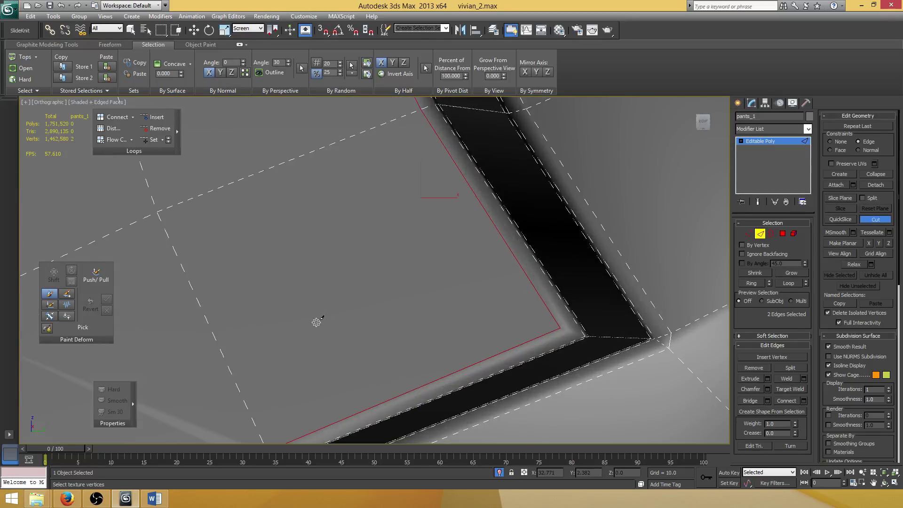
middle_drag(339, 259, 348, 226)
key(1)
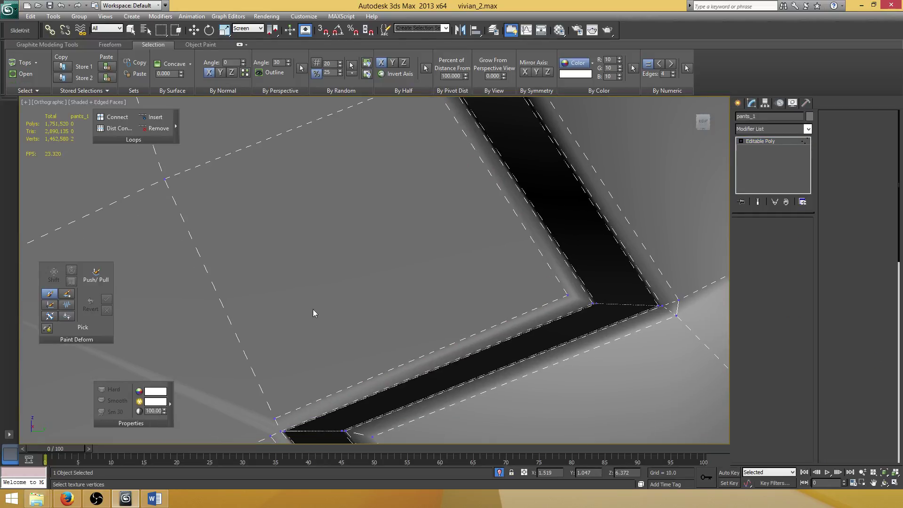
click(274, 419)
key(w)
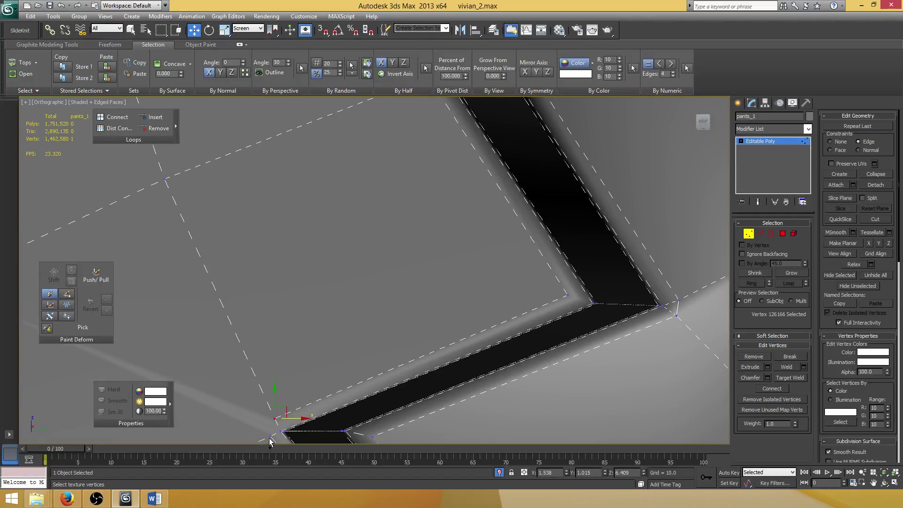
ctrl+click(269, 437)
middle_drag(343, 335, 414, 226)
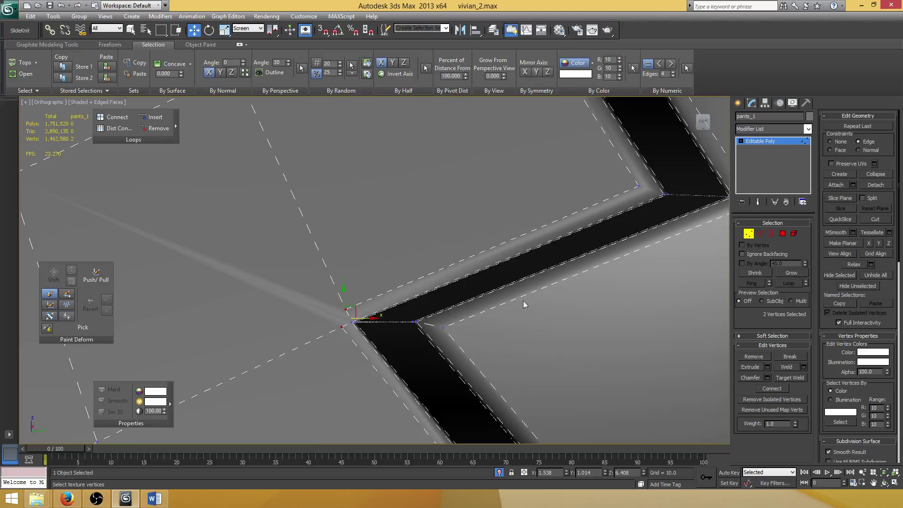
click(772, 389)
click(880, 175)
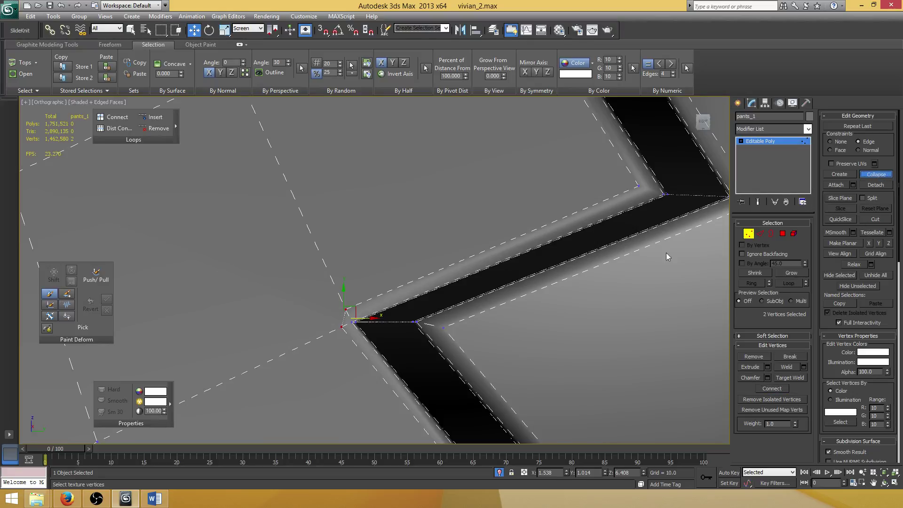
Move the corner vertex of the new support edge slightly closer to the groove's inner corner
scroll(489, 234, up, 5)
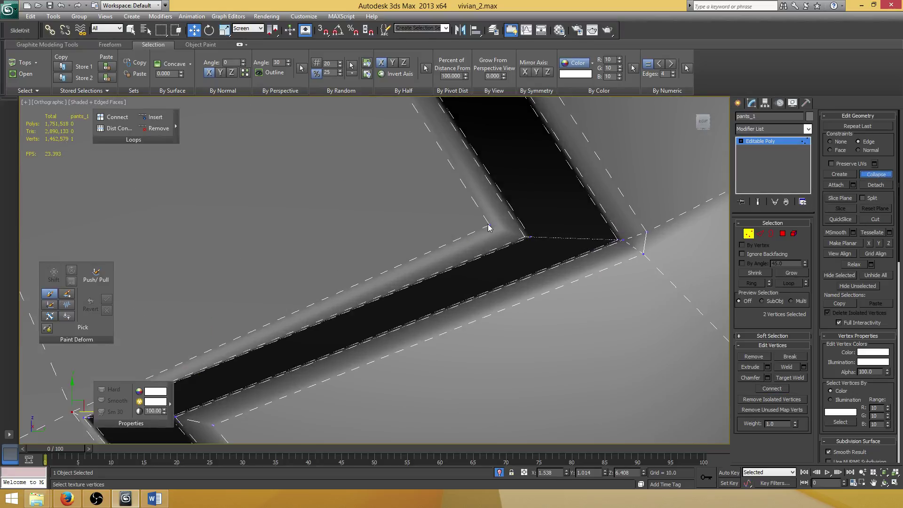
click(489, 228)
scroll(513, 233, up, 3)
drag(517, 223, 526, 224)
scroll(519, 228, down, 3)
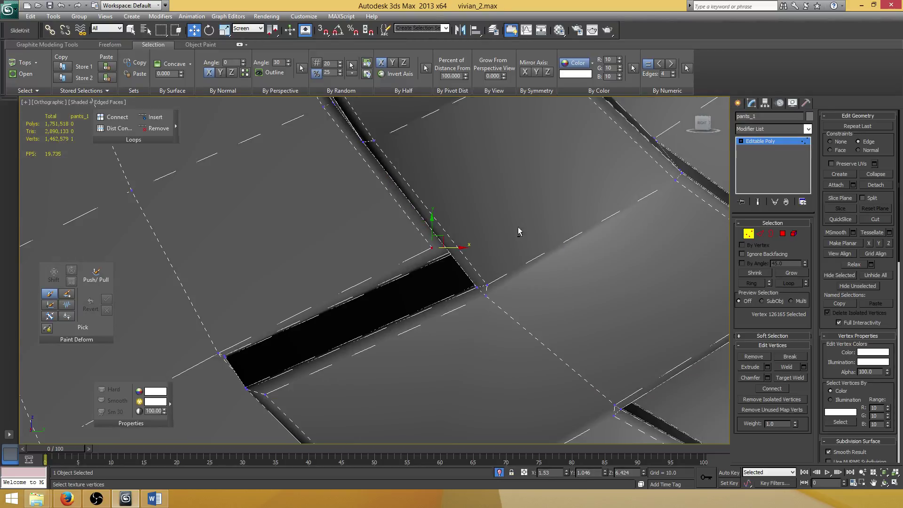
Connect the support edge's corner vertex to the groove's corner vertex and nudge it closer to the groove
alt+middle_drag(518, 228, 447, 242)
scroll(498, 231, up, 3)
ctrl+click(520, 236)
click(775, 389)
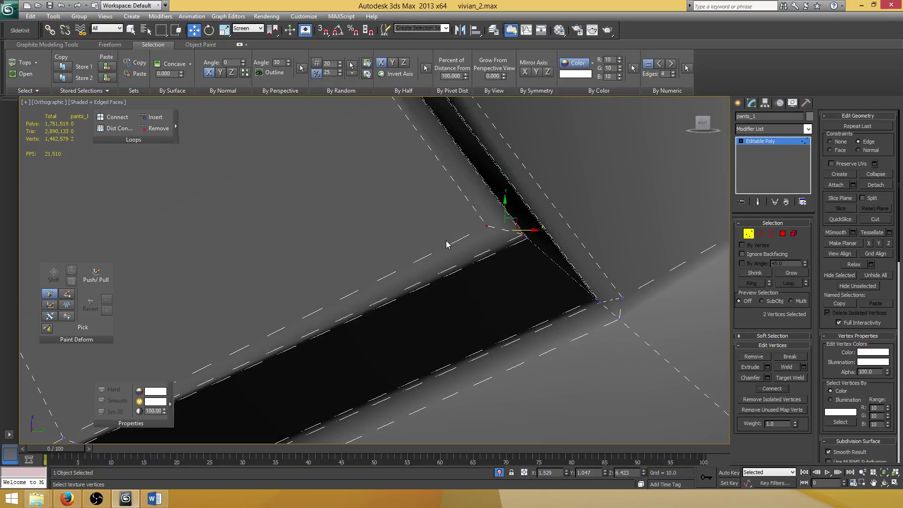
click(448, 241)
click(486, 226)
drag(507, 225, 530, 224)
scroll(488, 204, down, 5)
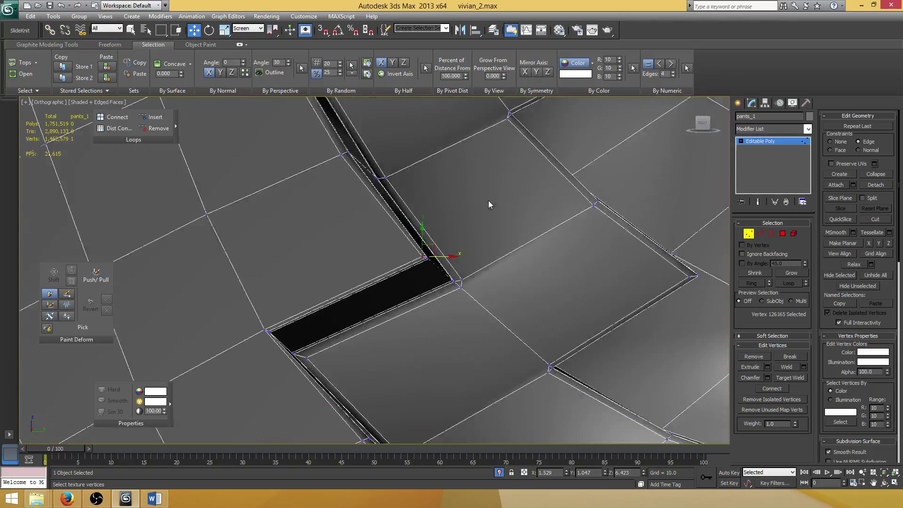
Examine the groove along the pants for the next stepped corner that lacks a support edge
scroll(489, 204, down, 6)
alt+middle_drag(489, 204, 365, 264)
scroll(362, 164, up, 4)
scroll(397, 244, down, 7)
scroll(348, 135, down, 2)
scroll(356, 193, up, 12)
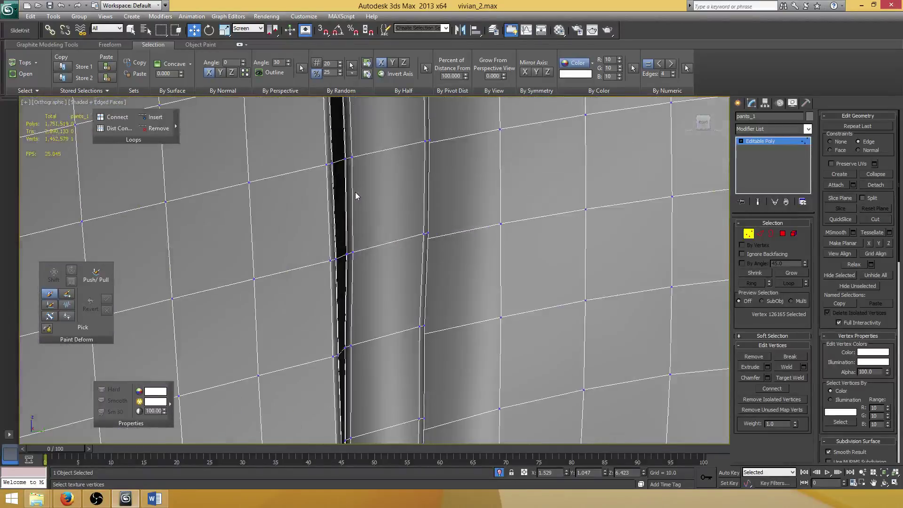
click(332, 164)
scroll(356, 244, down, 3)
alt+middle_drag(356, 245, 353, 178)
middle_drag(353, 329, 312, 106)
middle_drag(309, 320, 320, 225)
scroll(320, 226, down, 3)
alt+middle_drag(325, 283, 345, 334)
scroll(348, 331, up, 6)
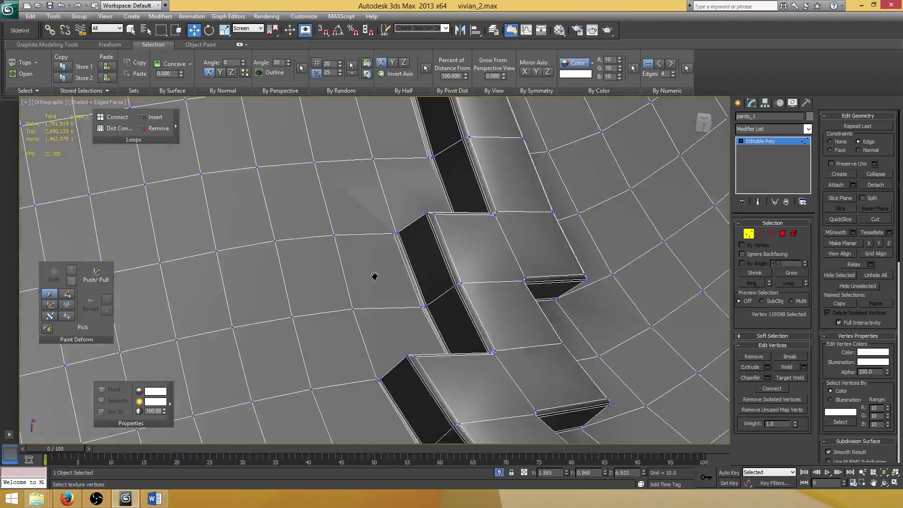
click(354, 393)
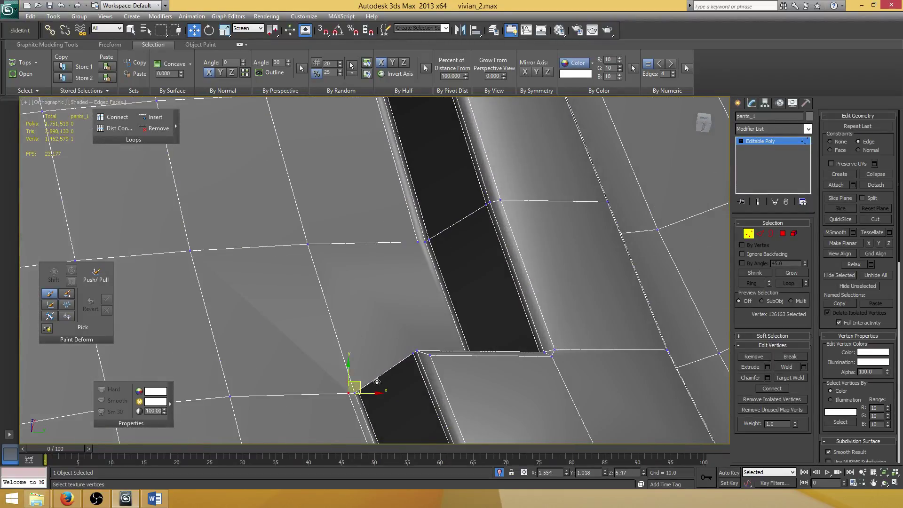
scroll(354, 393, down, 3)
alt+middle_drag(354, 377, 375, 413)
scroll(390, 400, up, 2)
scroll(414, 376, up, 2)
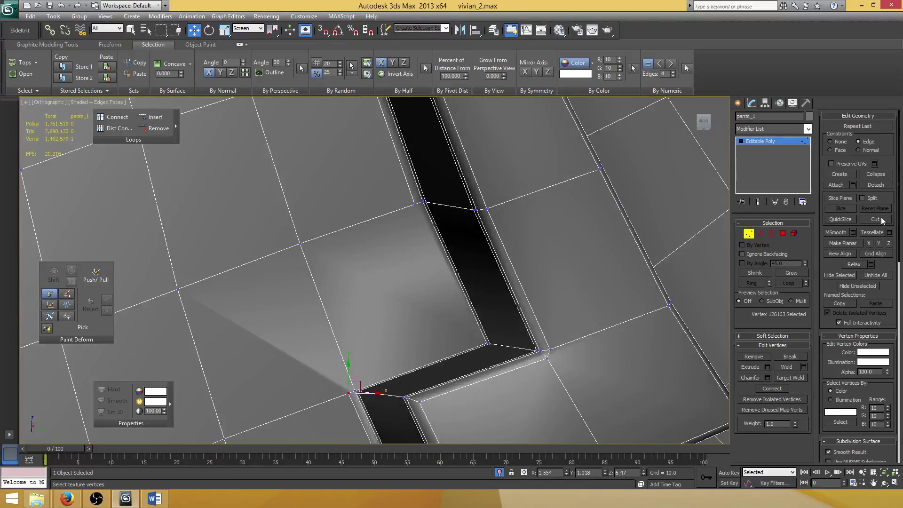
Cut a support edge around the next stepped corner, parallel to the short side and up to the existing vertex beside the groove
click(875, 219)
middle_drag(369, 343, 360, 301)
click(338, 353)
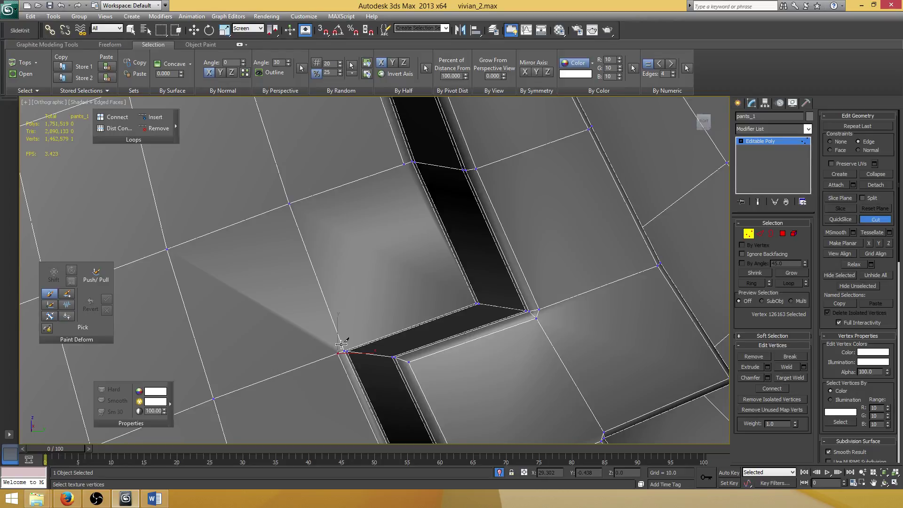
click(342, 344)
right_click(465, 297)
middle_drag(360, 335, 358, 331)
scroll(329, 335, up, 2)
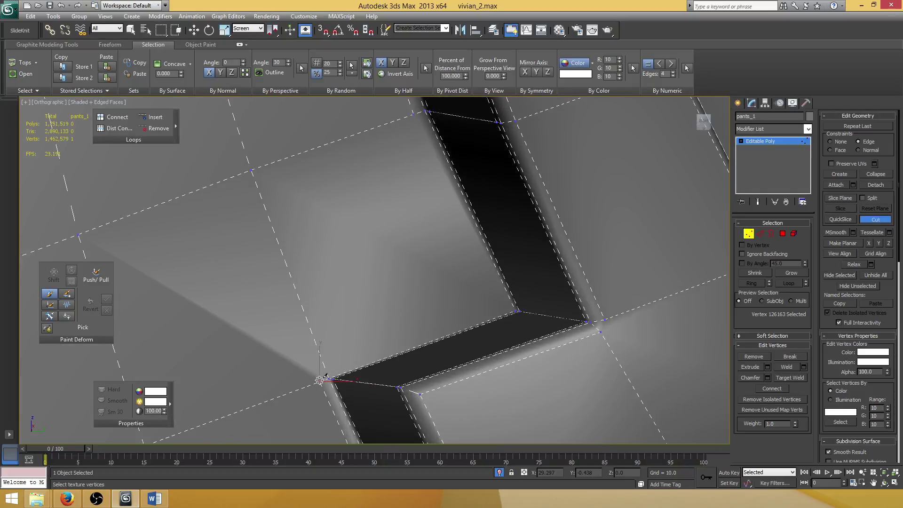
click(320, 382)
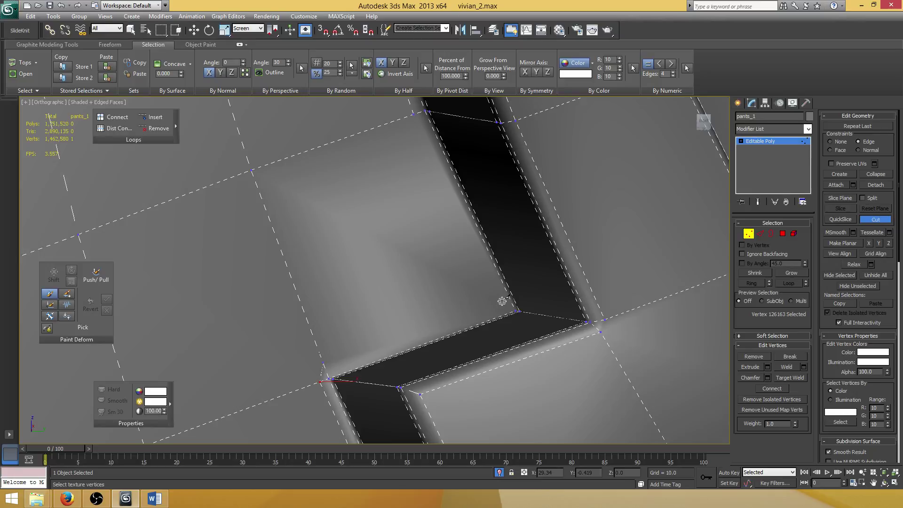
click(500, 302)
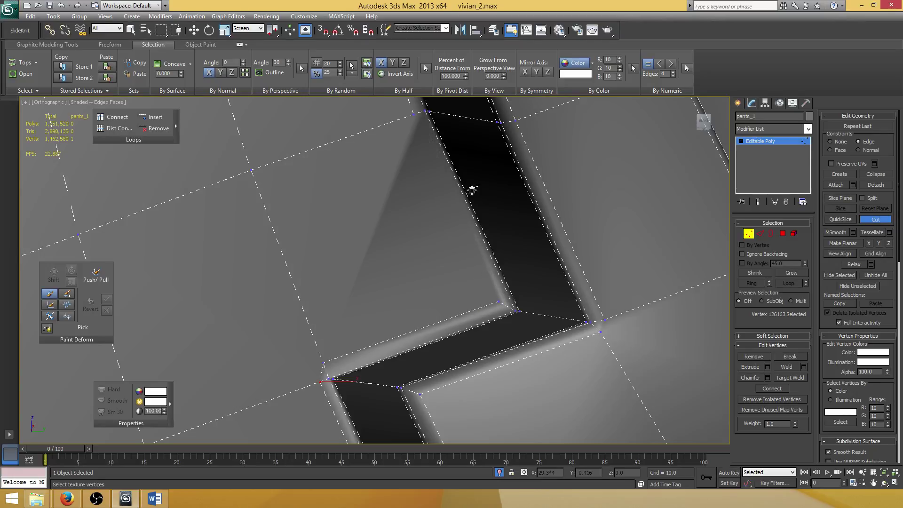
click(415, 115)
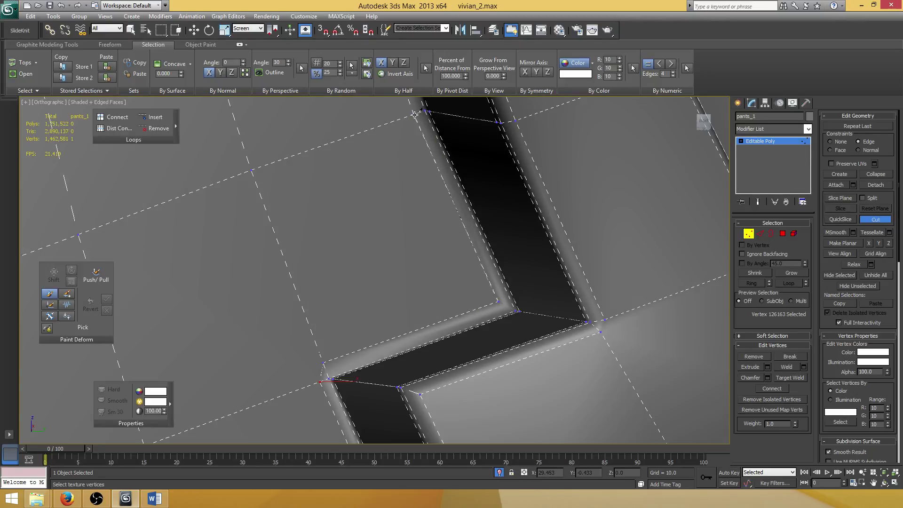
middle_drag(447, 211, 436, 186)
key(w)
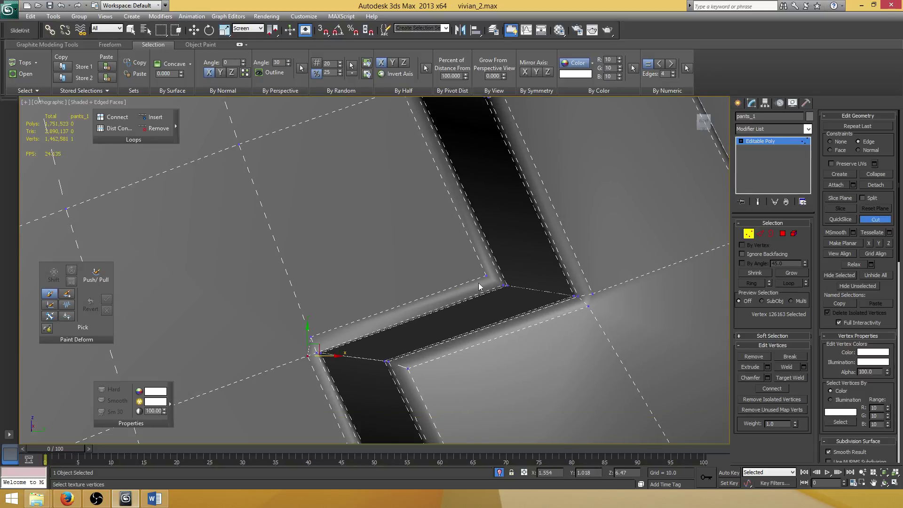
Connect the new cut's inner corner vertex to the adjacent corner vertex on the groove's border
click(485, 275)
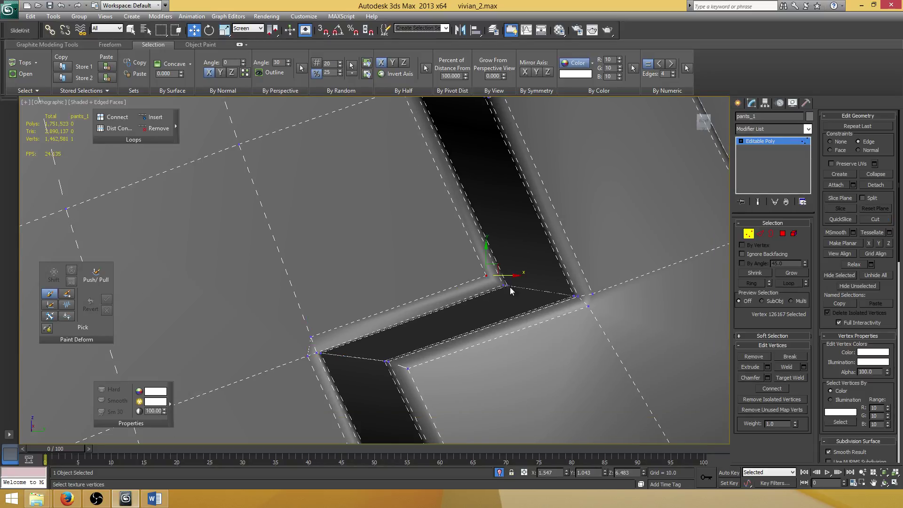
scroll(510, 287, up, 2)
alt+middle_drag(526, 287, 535, 286)
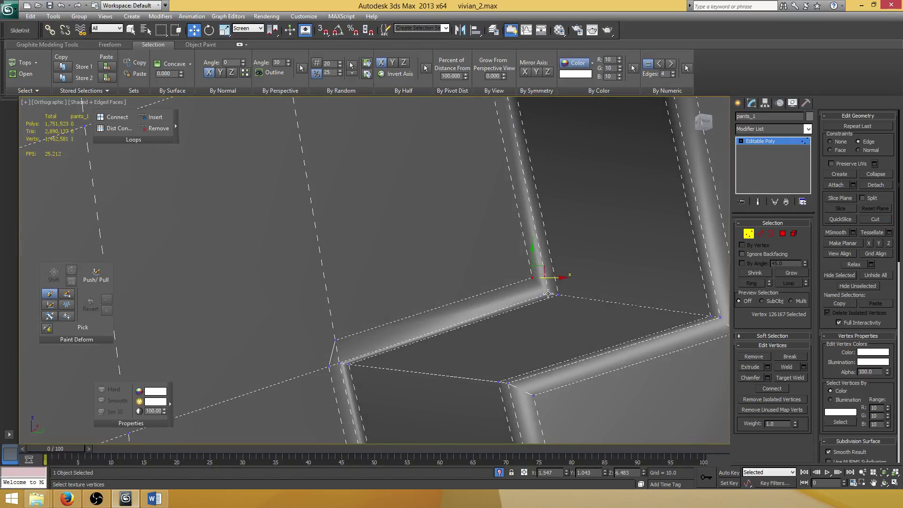
ctrl+click(548, 294)
click(776, 390)
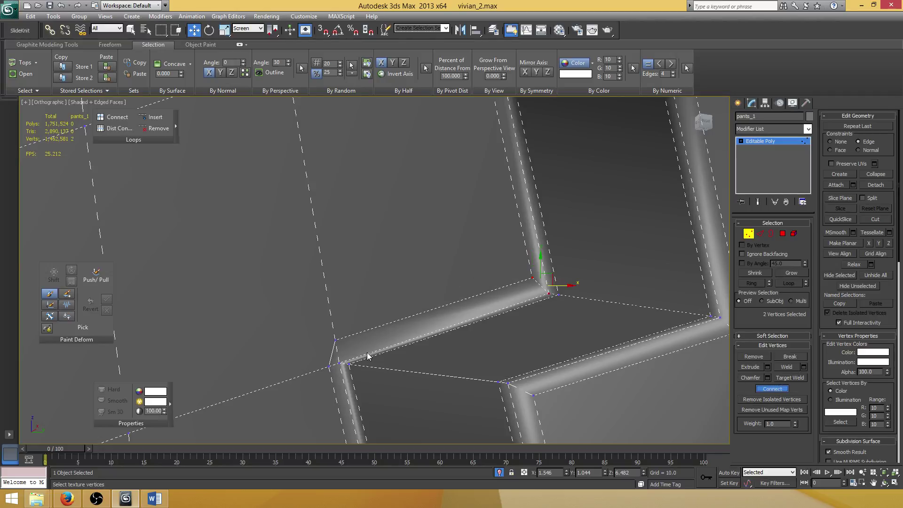
Collapse the two neighbouring vertices beside the groove's outer corner into a single vertex
click(336, 339)
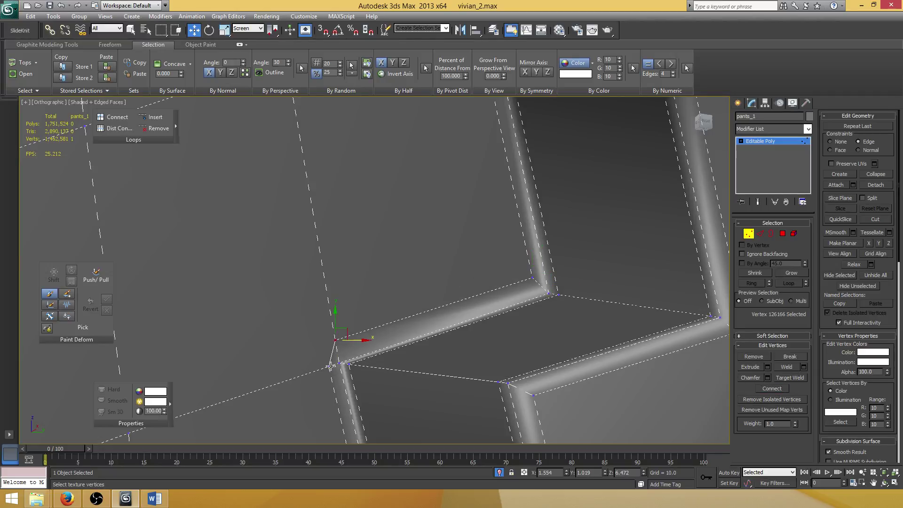
ctrl+click(329, 366)
alt+middle_drag(405, 338, 391, 338)
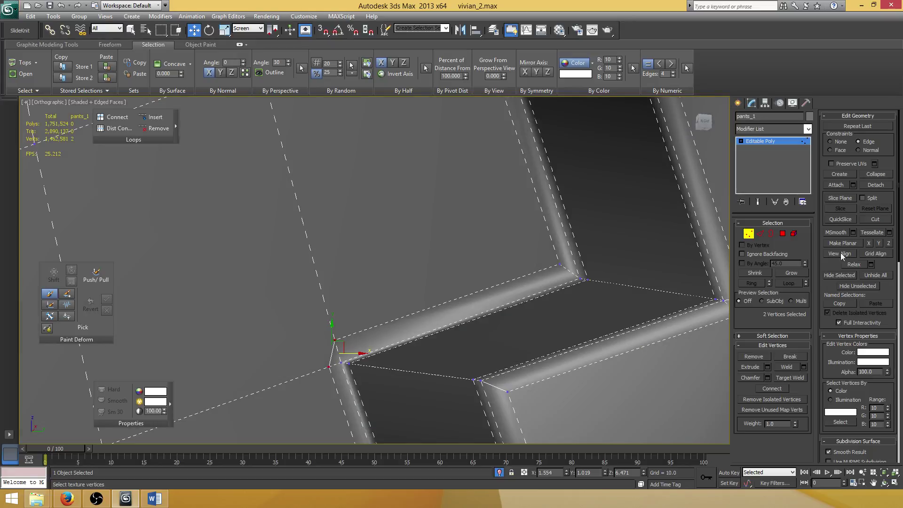
Move the new support edge's inner corner vertex slightly closer to the groove's corner
click(560, 264)
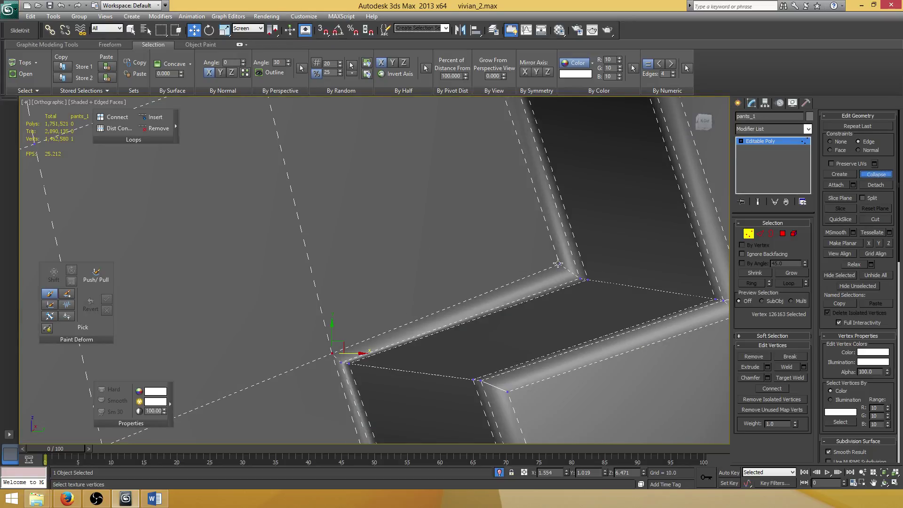
alt+middle_drag(615, 263, 597, 272)
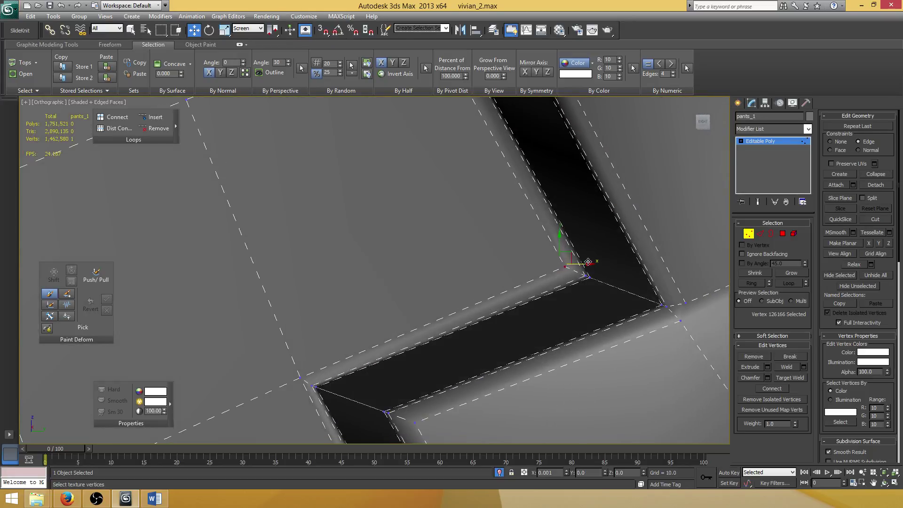
drag(577, 266, 577, 266)
middle_drag(340, 281, 379, 165)
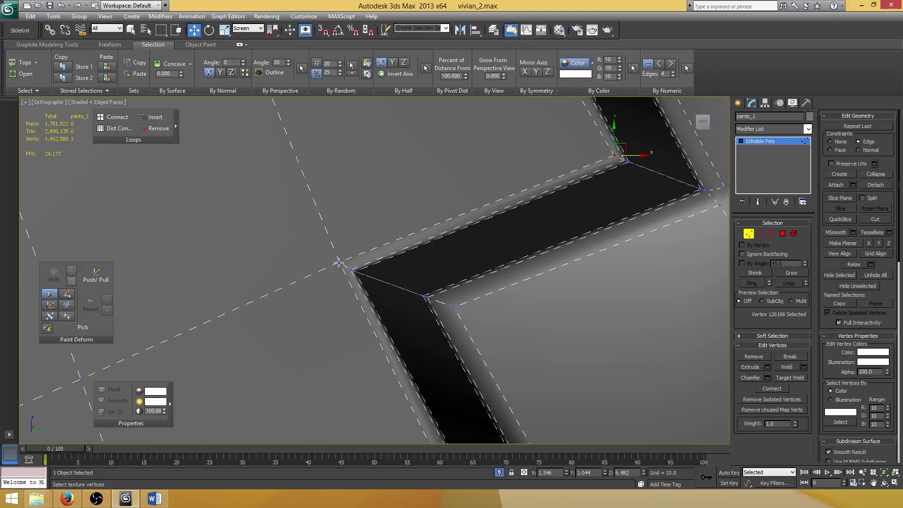
Nudge the support edge's outer corner vertex toward the groove's corner and collapse the two neighbouring vertices at the adjacent corner
click(339, 263)
drag(340, 235, 341, 240)
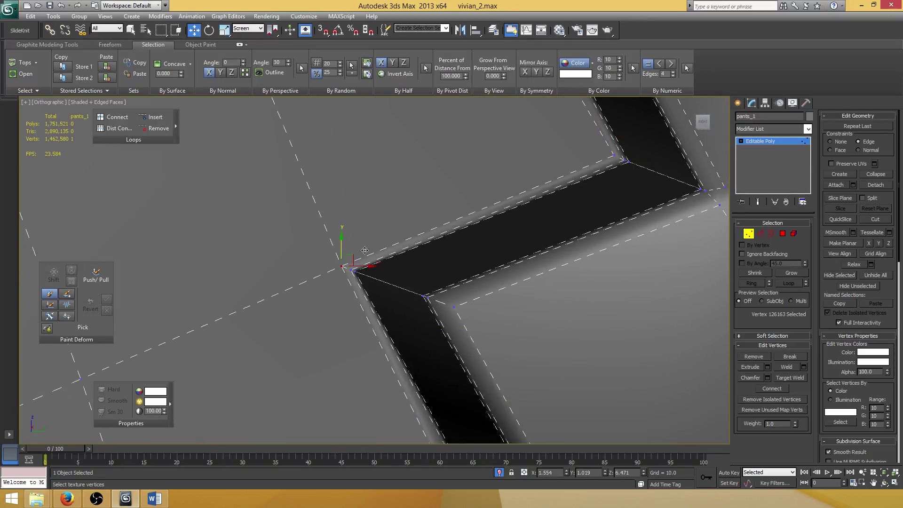
scroll(363, 256, down, 5)
middle_drag(363, 255, 408, 246)
click(398, 242)
scroll(399, 242, up, 2)
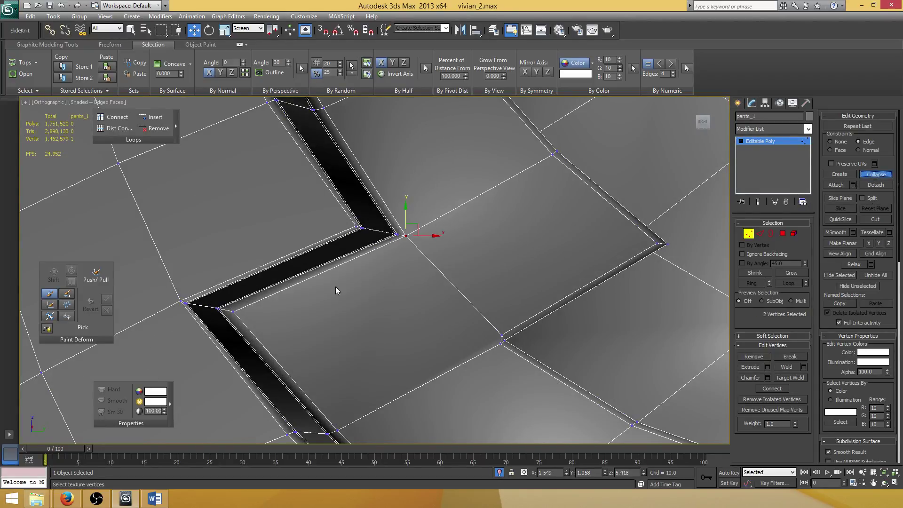
Examine the vertices around the stepped groove corners for missing support edges or stray points
middle_drag(199, 304, 260, 270)
scroll(260, 270, up, 2)
scroll(213, 244, down, 7)
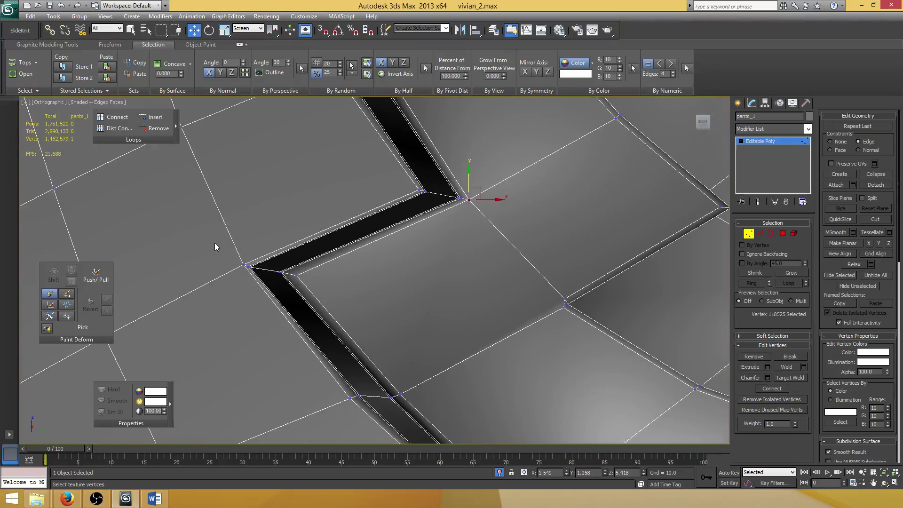
scroll(346, 274, up, 5)
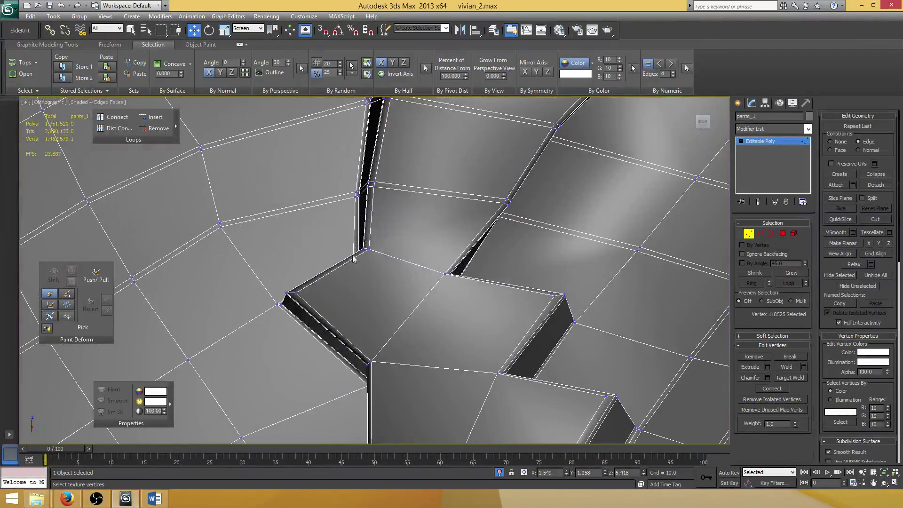
click(285, 295)
alt+middle_drag(285, 294, 310, 275)
scroll(311, 275, down, 6)
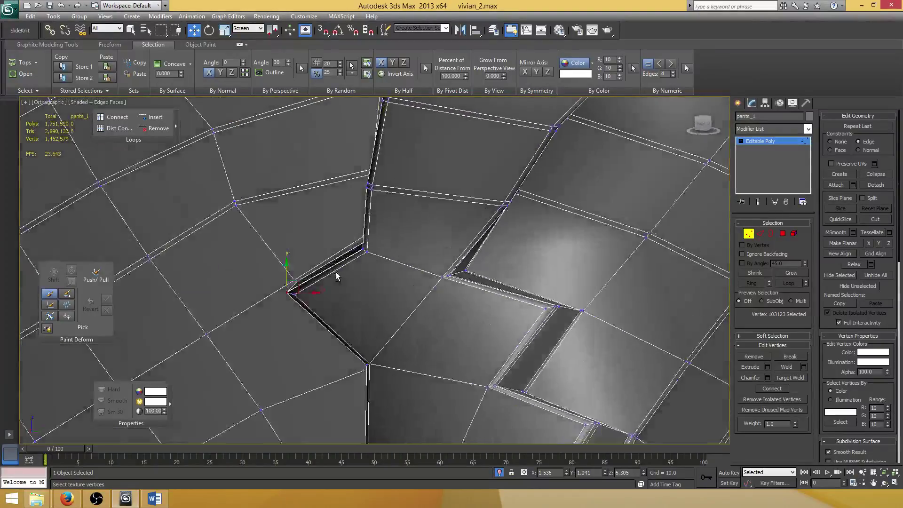
alt+middle_drag(385, 270, 359, 275)
middle_drag(350, 343, 363, 244)
scroll(337, 260, up, 4)
click(344, 237)
scroll(362, 254, down, 5)
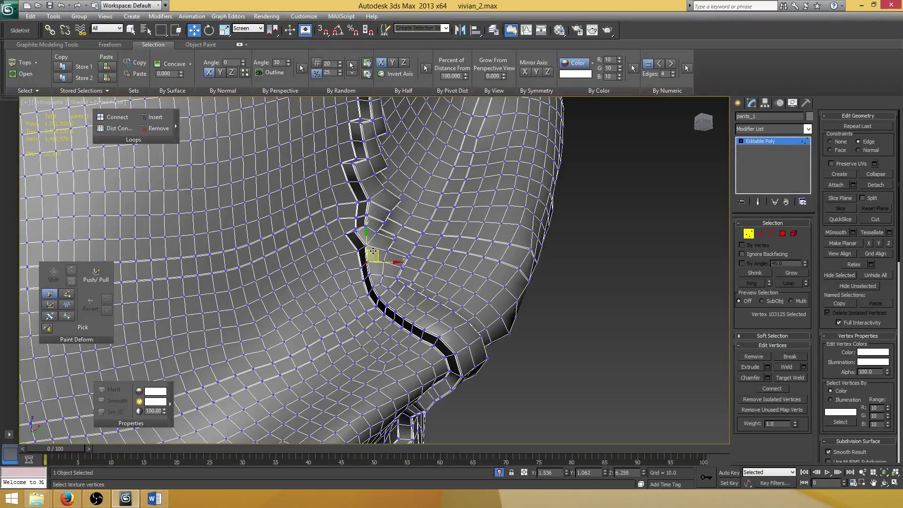
Follow the groove along its curved and zigzag sections down to the leg opening, checking the border edges
scroll(423, 265, up, 8)
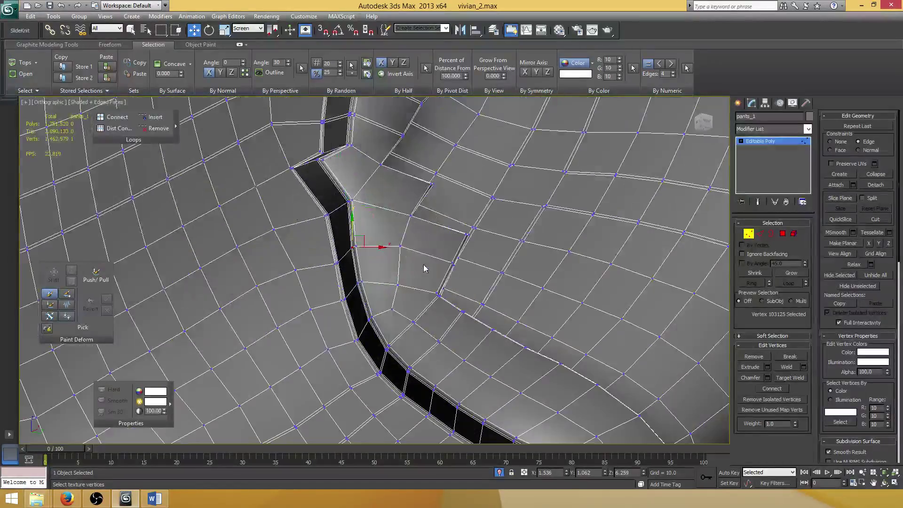
middle_drag(409, 282, 393, 155)
scroll(394, 204, up, 5)
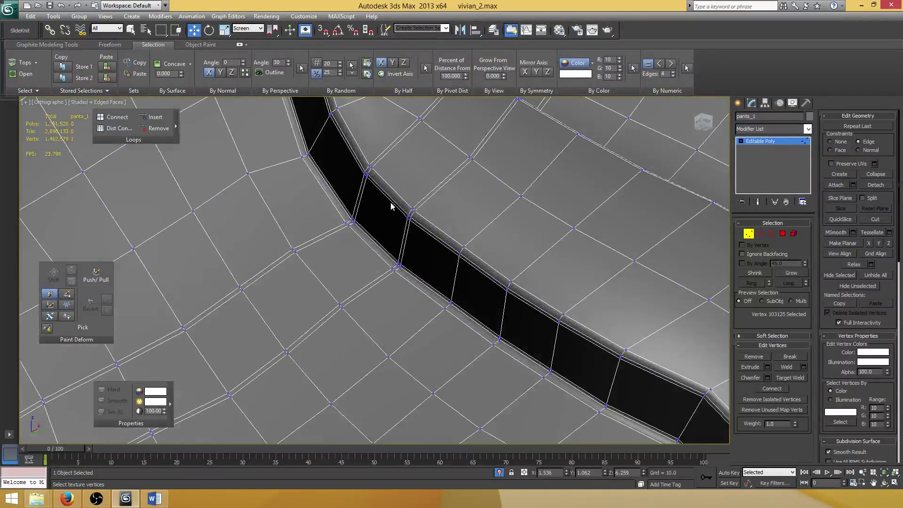
scroll(429, 189, down, 5)
middle_drag(501, 276, 443, 195)
scroll(405, 177, down, 4)
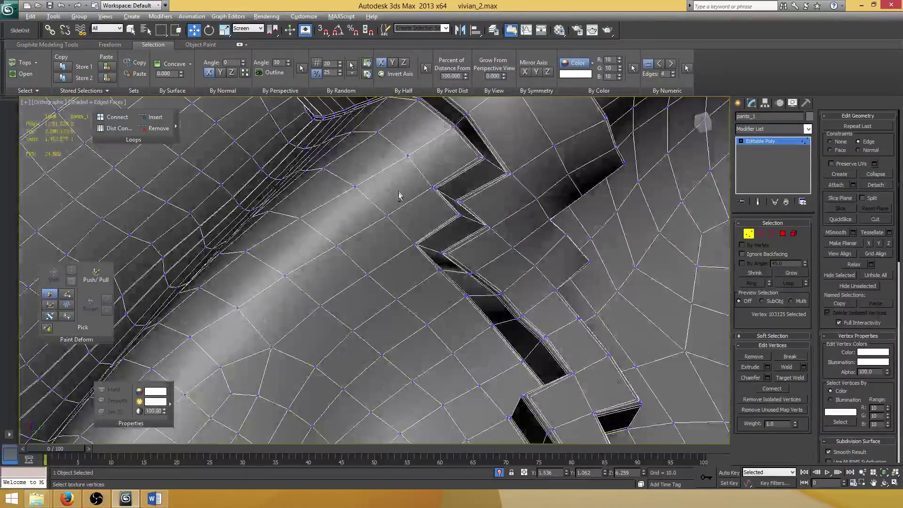
scroll(399, 195, down, 6)
middle_drag(421, 225, 311, 40)
middle_drag(350, 380, 368, 279)
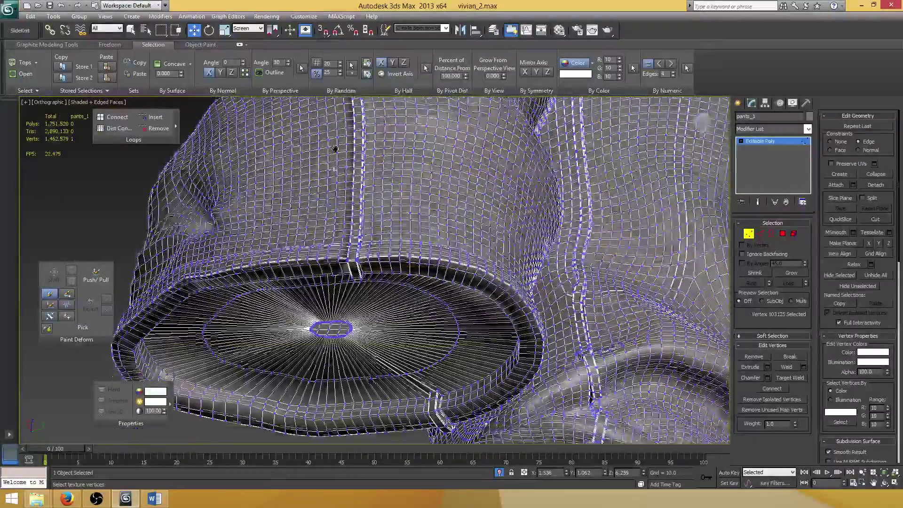
Inspect the edges where the raised seam strip meets the hem and where the strip wraps around the leg
scroll(367, 279, up, 5)
middle_drag(352, 212, 375, 277)
scroll(375, 275, up, 4)
key(2)
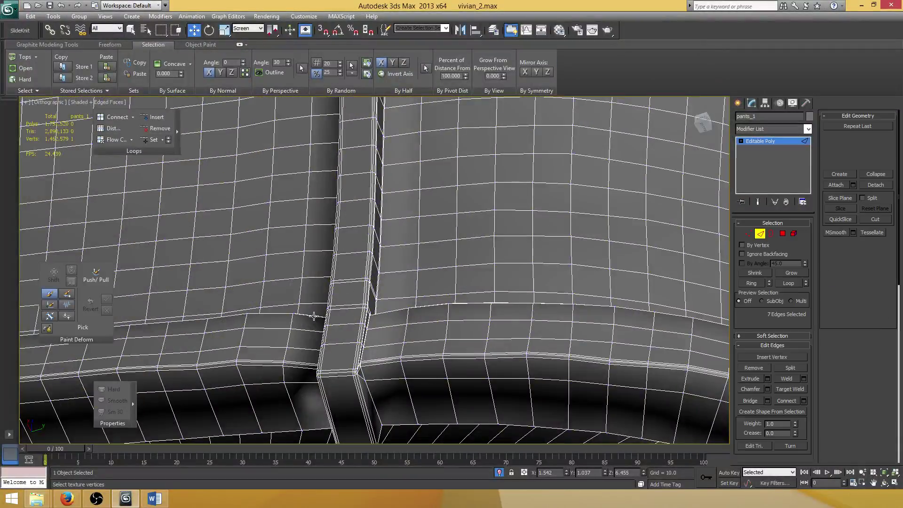
alt+middle_drag(332, 238, 375, 300)
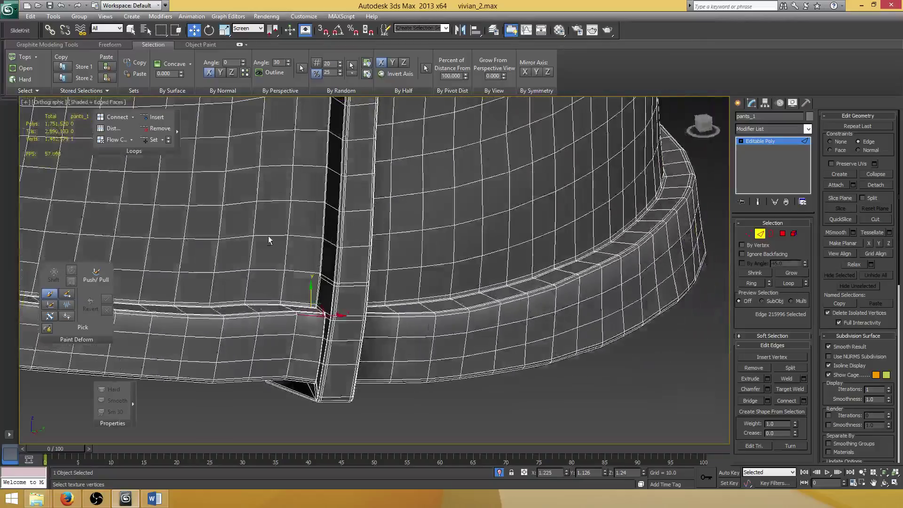
scroll(269, 236, up, 5)
scroll(286, 233, down, 5)
alt+middle_drag(287, 234, 371, 297)
scroll(296, 197, down, 4)
scroll(292, 196, down, 4)
scroll(362, 254, up, 6)
scroll(355, 246, up, 2)
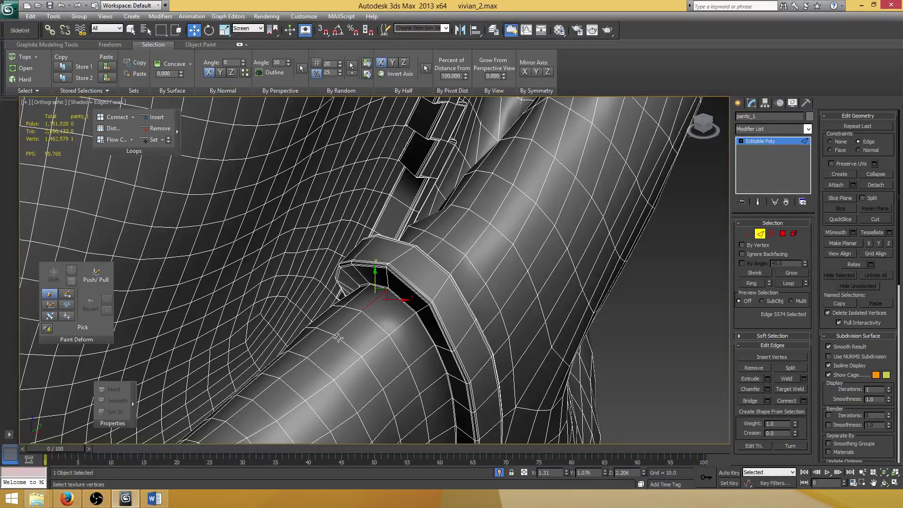
Connect the twelve lengthwise leg edges meeting the groove at the strip's tucked-in end, using 1 segment, pinch 0 and slide 90
alt+middle_drag(296, 312, 382, 289)
scroll(372, 293, up, 3)
scroll(382, 290, up, 2)
middle_drag(332, 325, 366, 285)
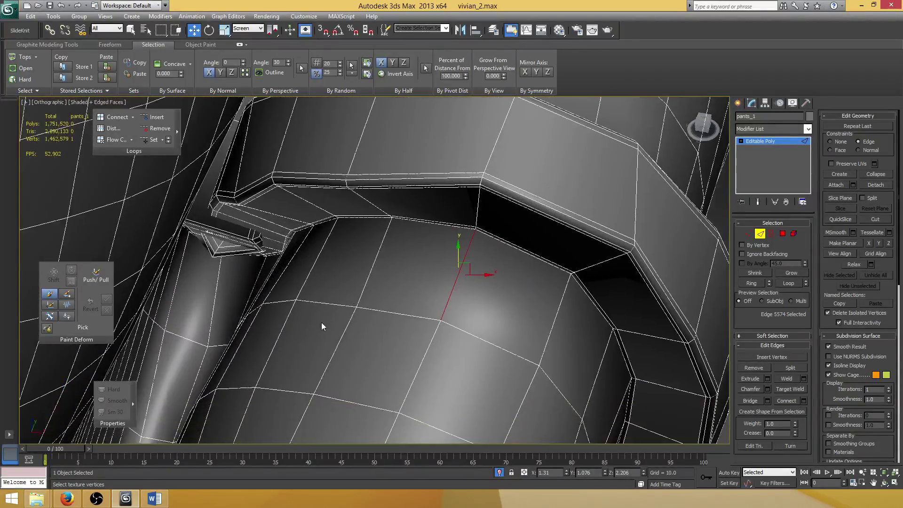
click(317, 258)
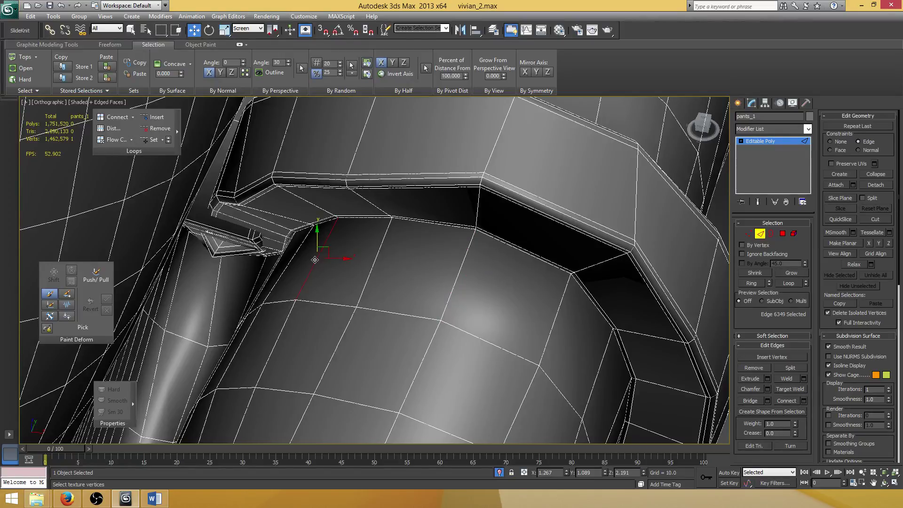
alt+middle_drag(316, 258, 320, 234)
ctrl+click(287, 259)
ctrl+click(276, 258)
scroll(313, 251, up, 4)
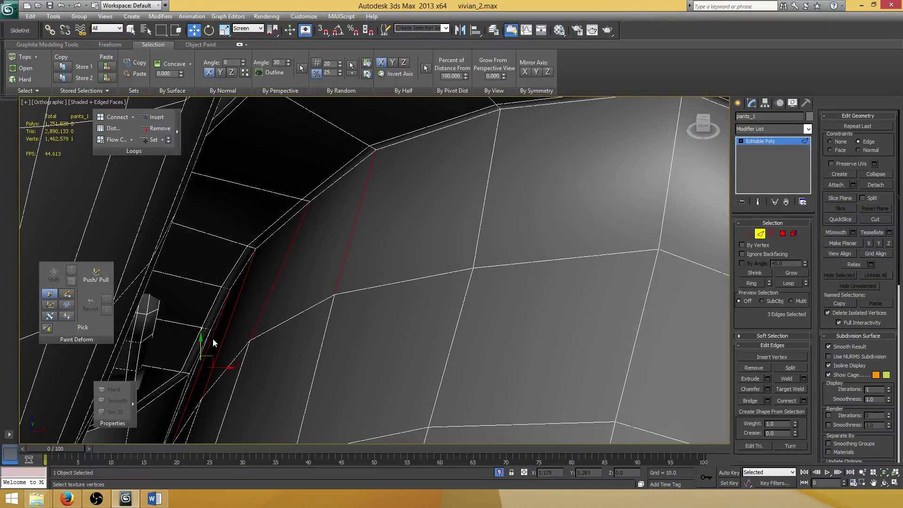
alt+middle_drag(210, 342, 246, 302)
ctrl+click(240, 325)
scroll(297, 323, down, 4)
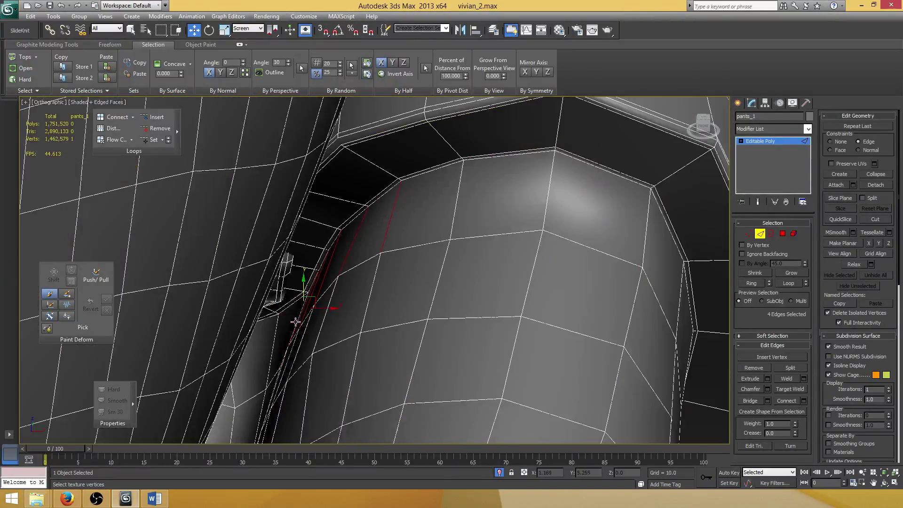
alt+middle_drag(362, 283, 318, 261)
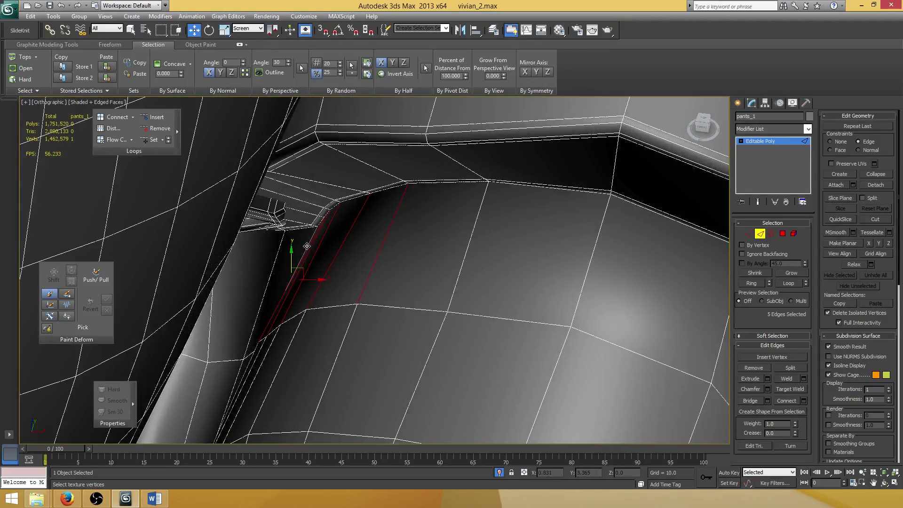
ctrl+click(282, 257)
scroll(317, 269, up, 4)
alt+middle_drag(318, 269, 326, 252)
scroll(321, 250, down, 6)
scroll(273, 362, up, 2)
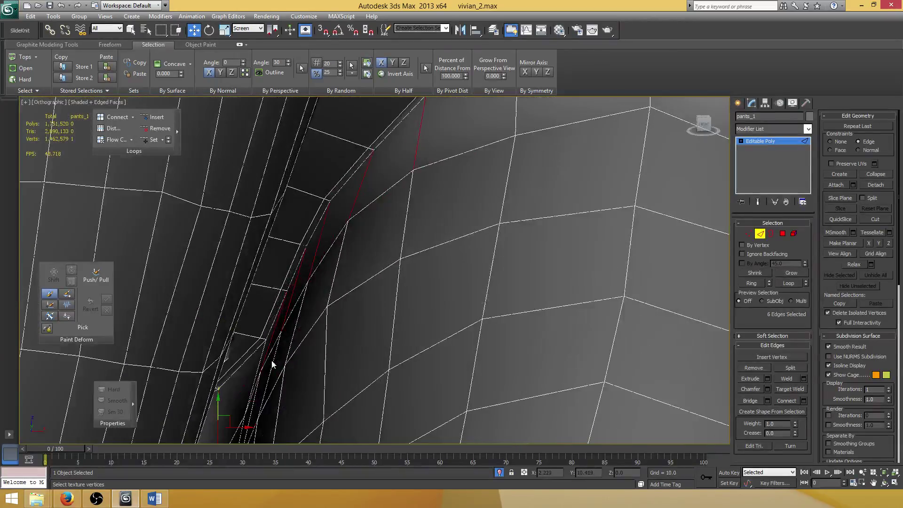
middle_drag(272, 362, 338, 274)
ctrl+click(305, 315)
scroll(304, 315, down, 7)
scroll(339, 275, up, 2)
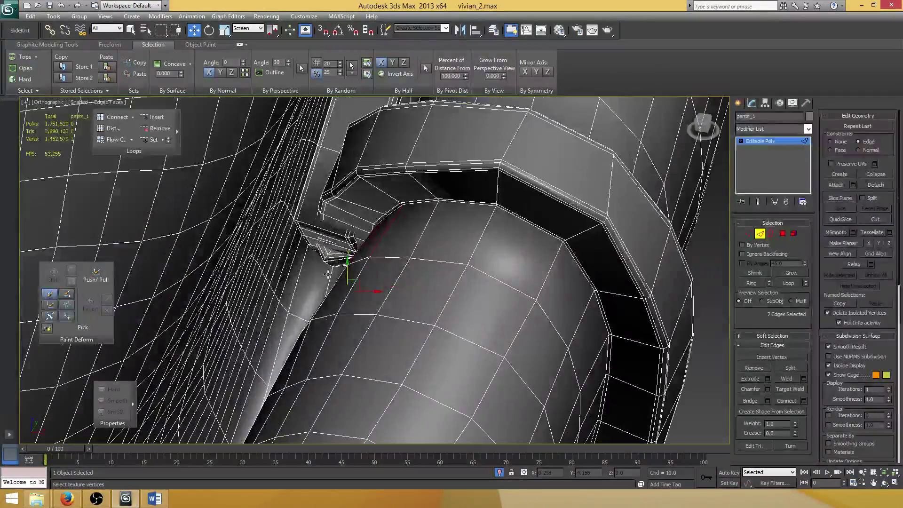
ctrl+click(331, 274)
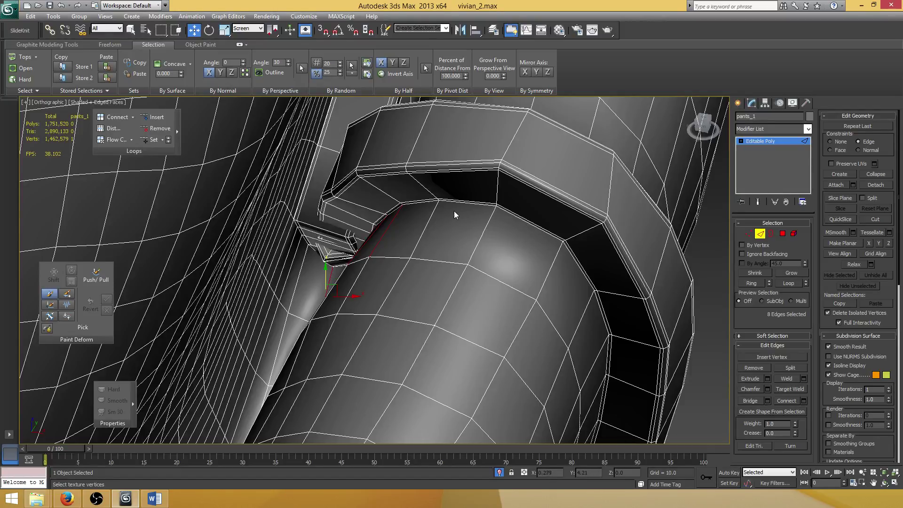
middle_drag(453, 211, 420, 193)
ctrl+click(397, 203)
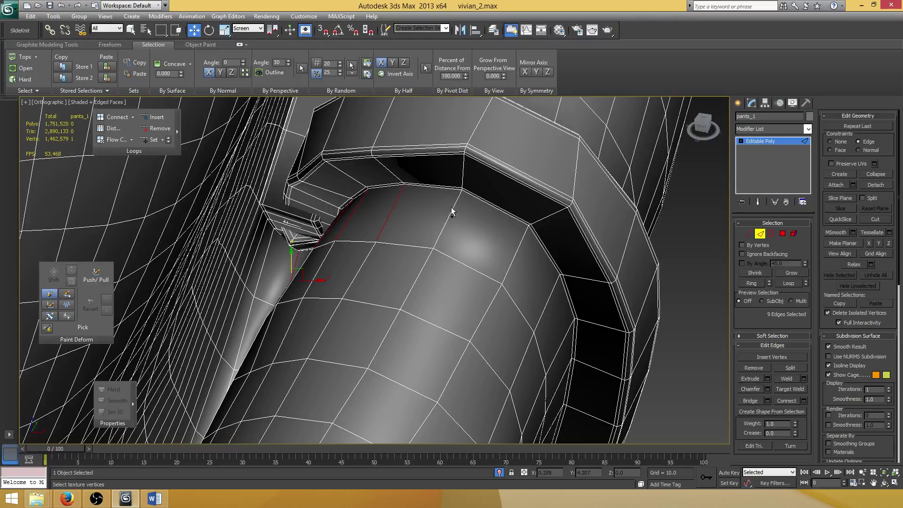
ctrl+click(455, 203)
middle_drag(501, 216, 456, 201)
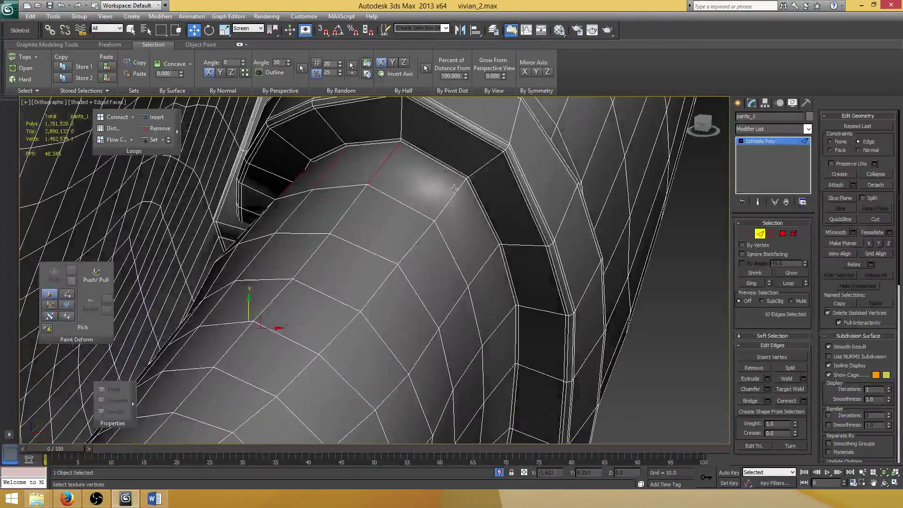
ctrl+click(451, 199)
ctrl+click(489, 258)
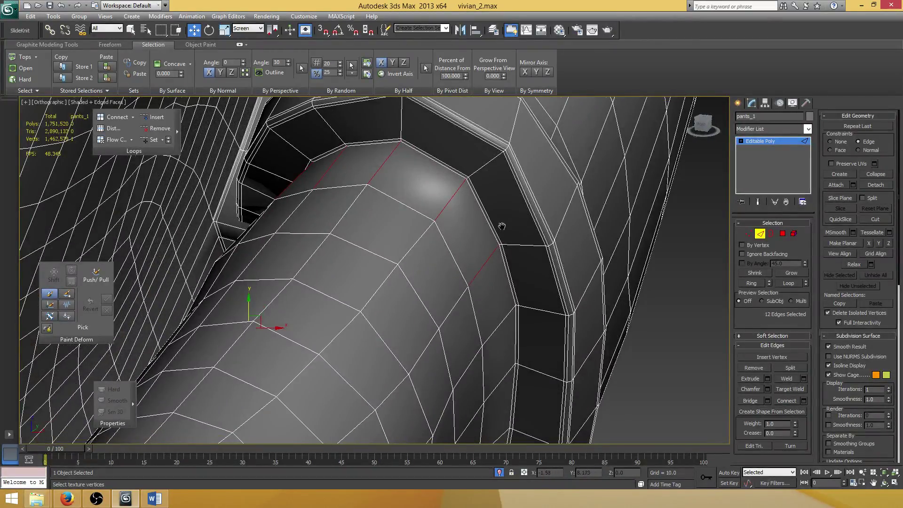
alt+middle_drag(500, 226, 475, 265)
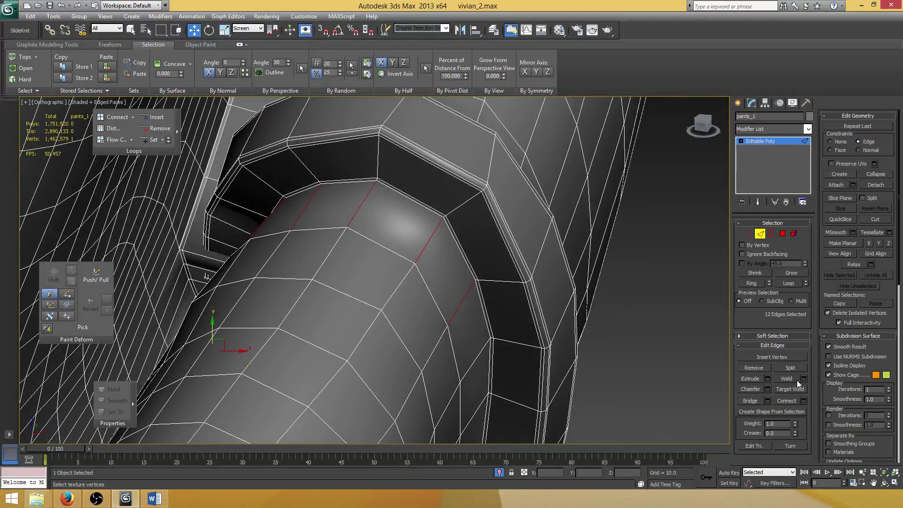
click(804, 401)
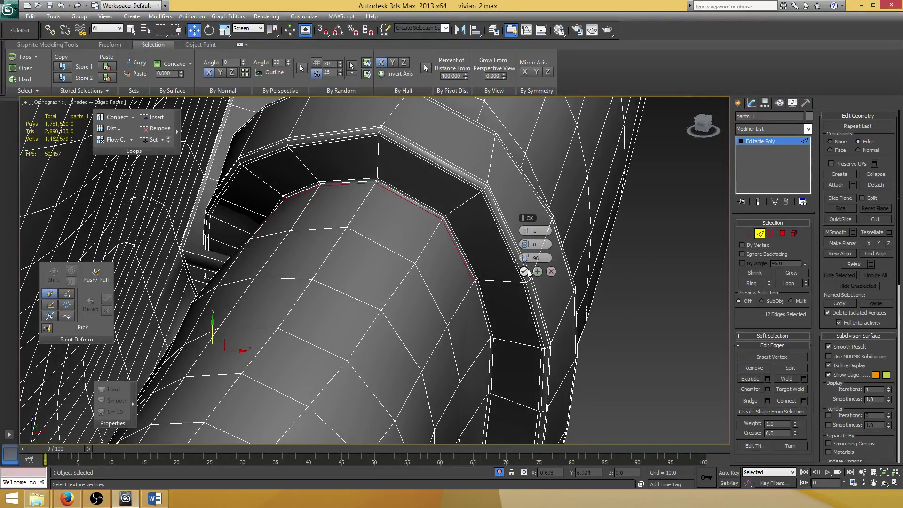
click(524, 271)
Connect the remaining ring of leg edges along the strip's groove with 1 segment, pinch 0 and slide 90
scroll(456, 253, down, 3)
alt+middle_drag(423, 263, 350, 236)
scroll(351, 235, down, 2)
scroll(351, 236, up, 2)
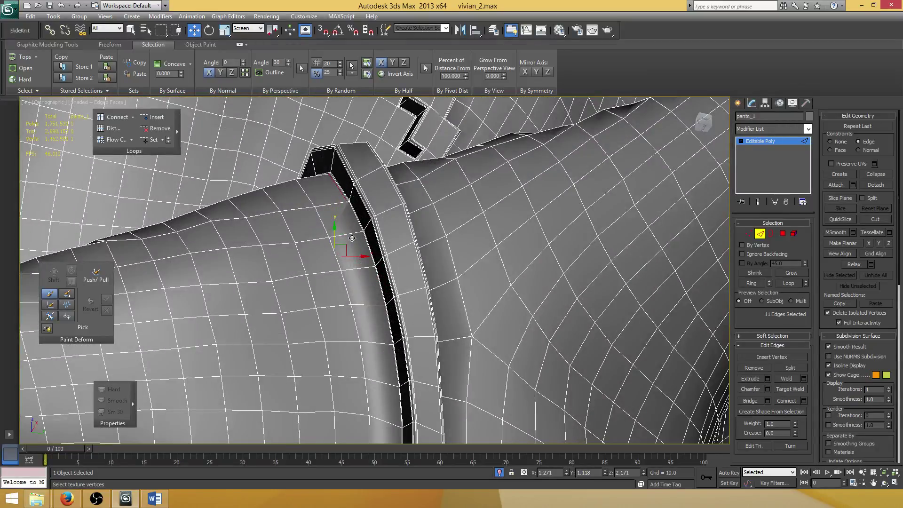
click(351, 235)
key(alt+r)
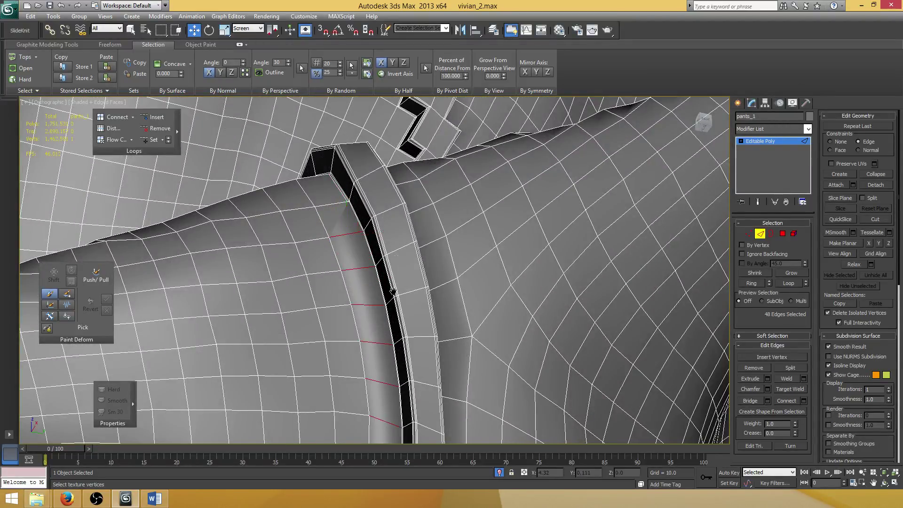
scroll(390, 291, down, 9)
middle_drag(359, 260, 339, 167)
scroll(352, 206, up, 10)
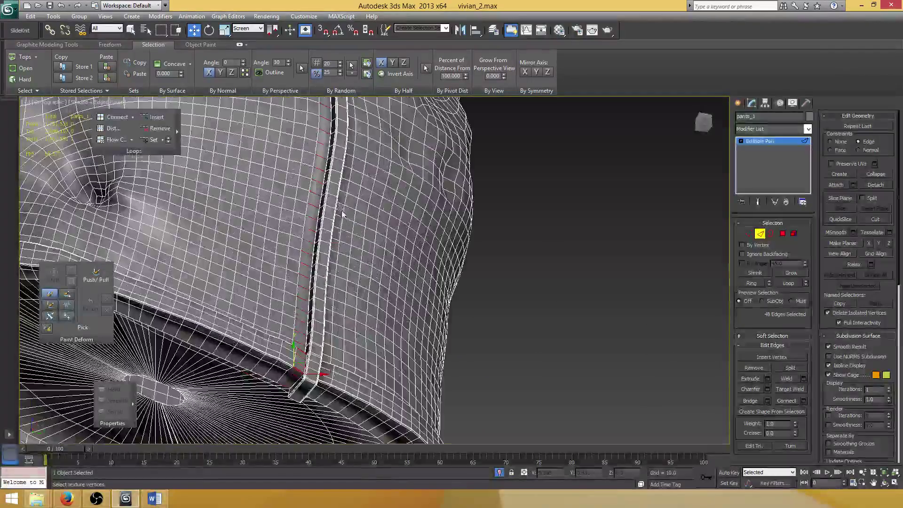
middle_drag(352, 206, 351, 300)
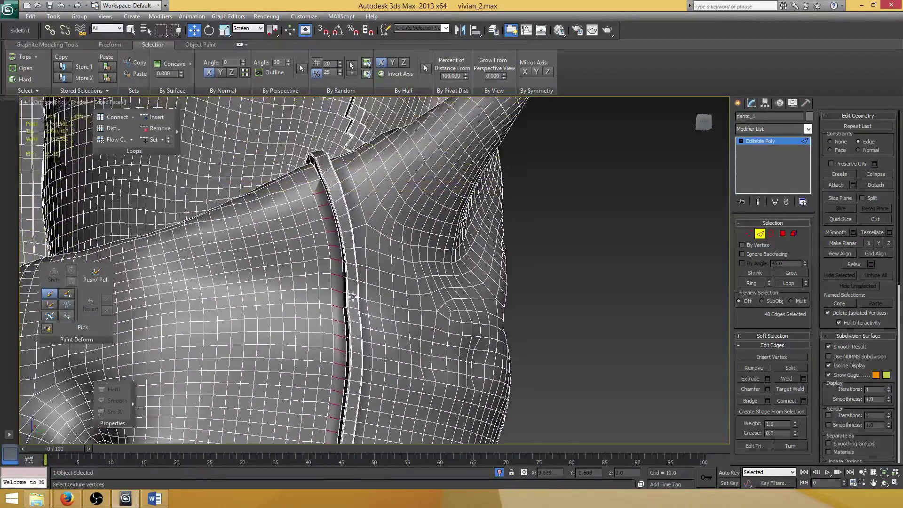
scroll(353, 296, up, 4)
middle_drag(350, 186, 389, 330)
scroll(376, 319, up, 4)
middle_drag(314, 255, 390, 270)
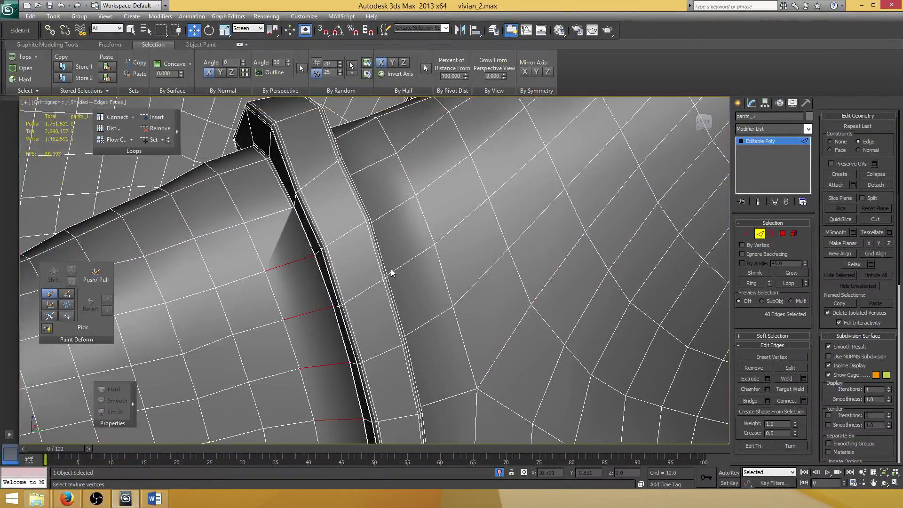
click(804, 401)
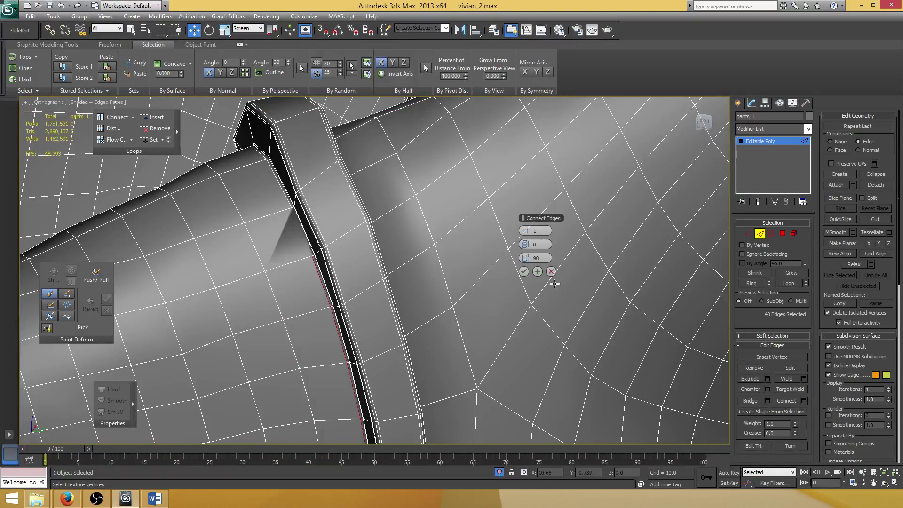
click(529, 280)
Connect the facing end vertices of the two new support edges to close the gap between them beside the groove
scroll(285, 214, up, 4)
middle_drag(285, 214, 435, 341)
key(1)
click(347, 267)
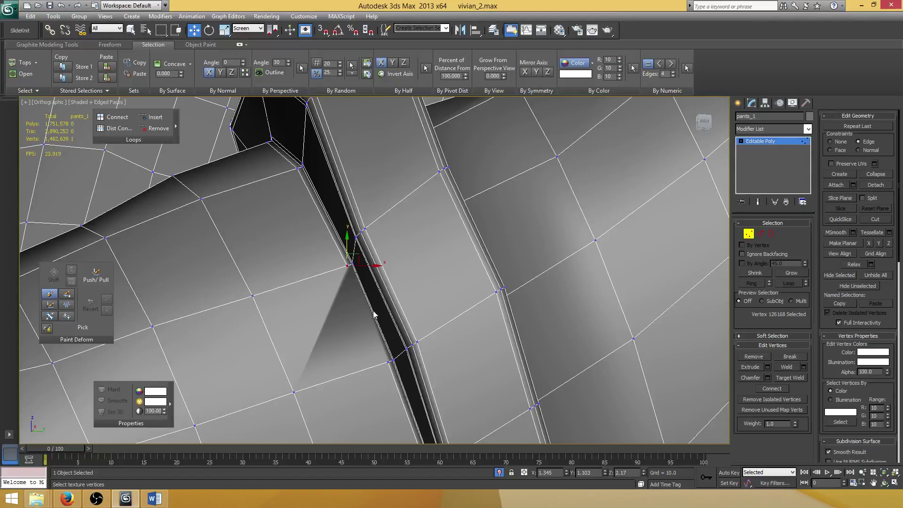
middle_drag(388, 375, 393, 285)
scroll(394, 282, up, 2)
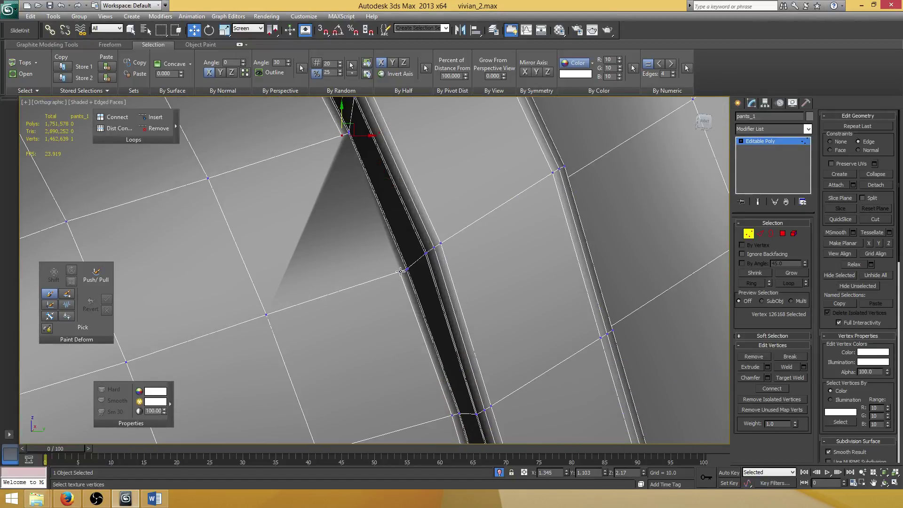
ctrl+click(400, 272)
click(777, 389)
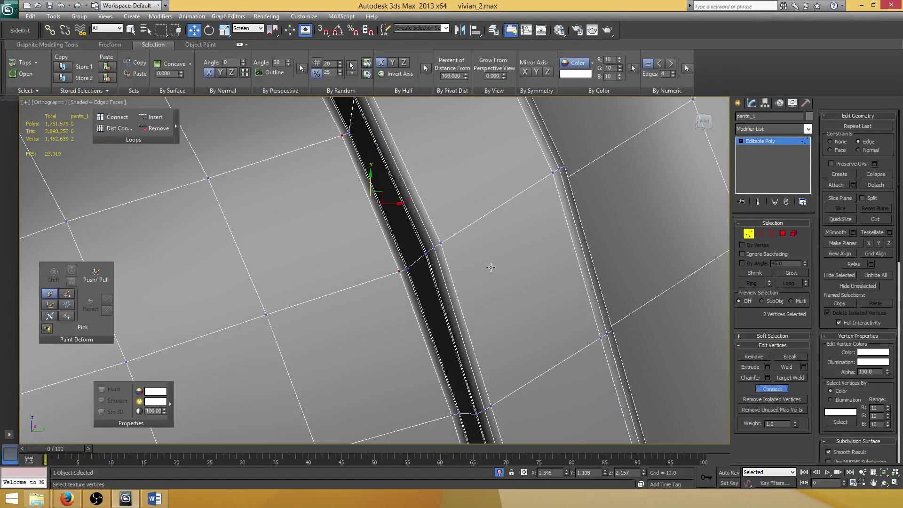
Select the first two leg edges bordering the groove where the raised seam strip tucks into the fold
scroll(447, 248, down, 8)
middle_drag(452, 254, 445, 272)
scroll(446, 275, up, 5)
key(2)
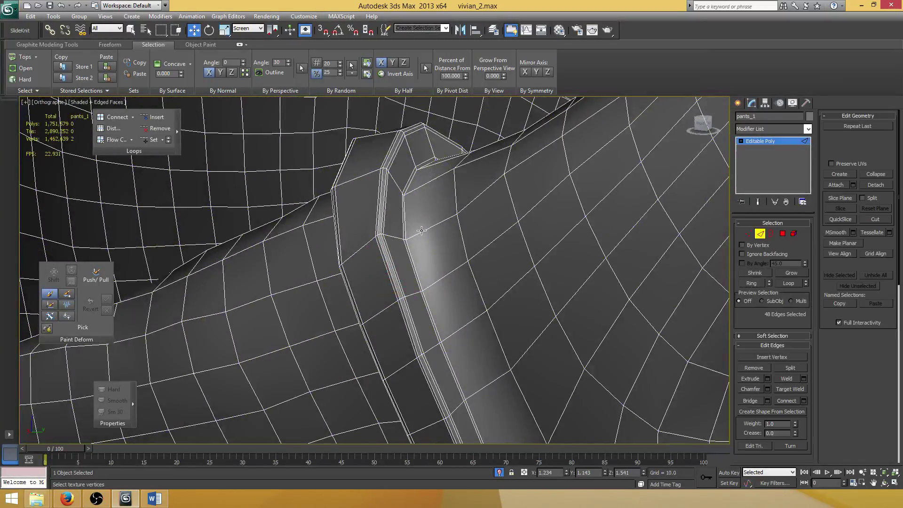
alt+middle_drag(433, 204, 446, 231)
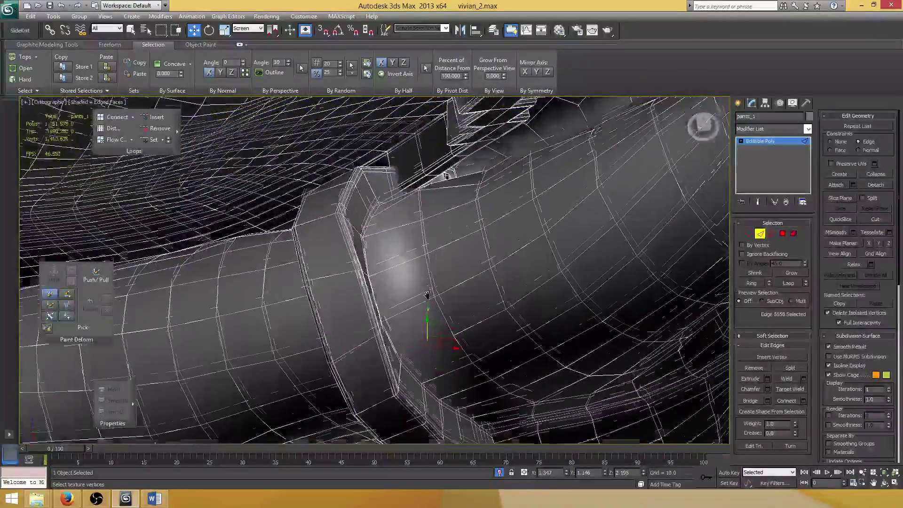
scroll(400, 205, up, 5)
middle_drag(400, 206, 450, 246)
click(412, 228)
scroll(419, 250, down, 5)
scroll(383, 252, up, 6)
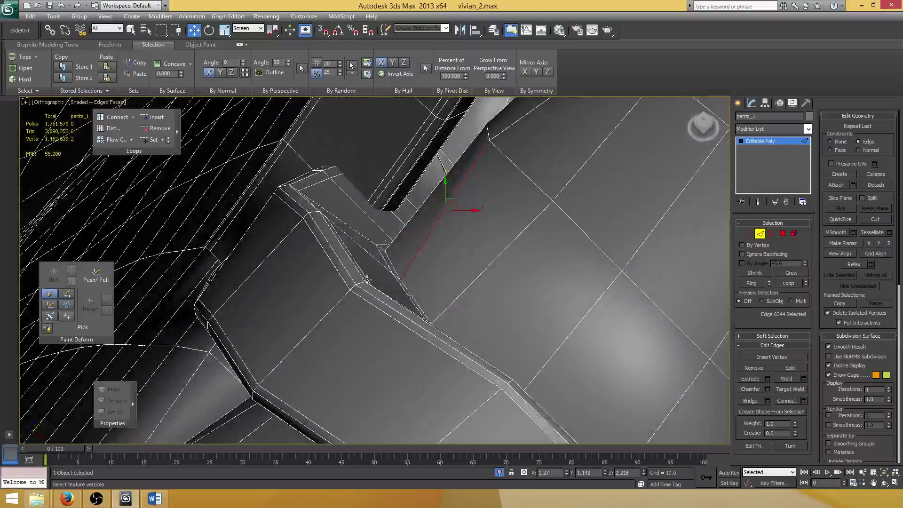
middle_drag(386, 270, 367, 312)
ctrl+click(395, 260)
mouse_move(393, 268)
alt+middle_down()
mouse_move(383, 306)
mouse_move(423, 341)
alt+middle_up()
Add the four further edges hidden in the fold to the edge selection using wireframe display, and save the scene
key(F3)
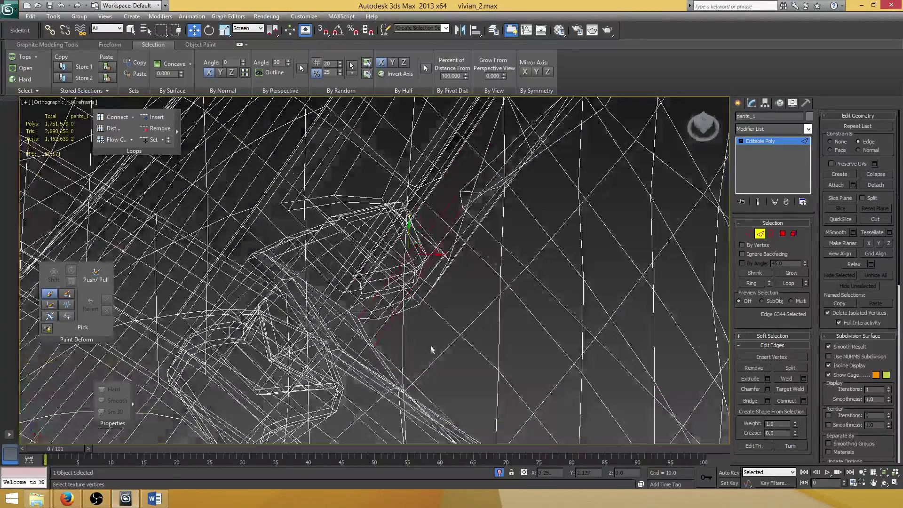
mouse_move(441, 297)
middle_down()
mouse_move(414, 333)
mouse_move(434, 309)
mouse_move(465, 305)
middle_up()
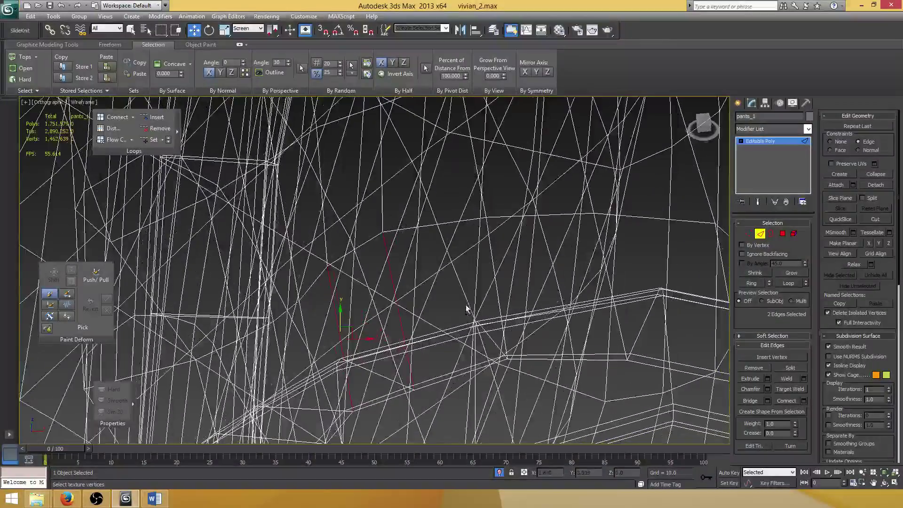
ctrl+click(302, 319)
middle_drag(282, 365, 315, 299)
ctrl+click(323, 273)
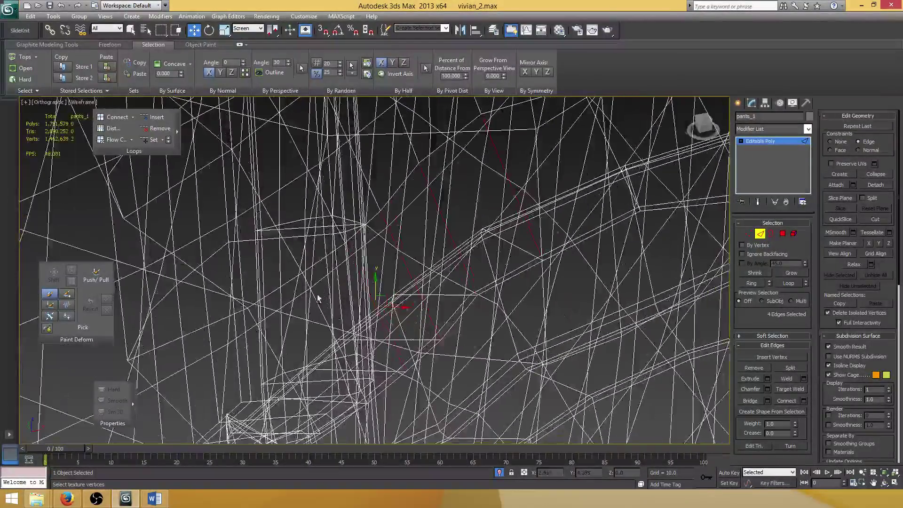
ctrl+click(315, 301)
ctrl+click(273, 354)
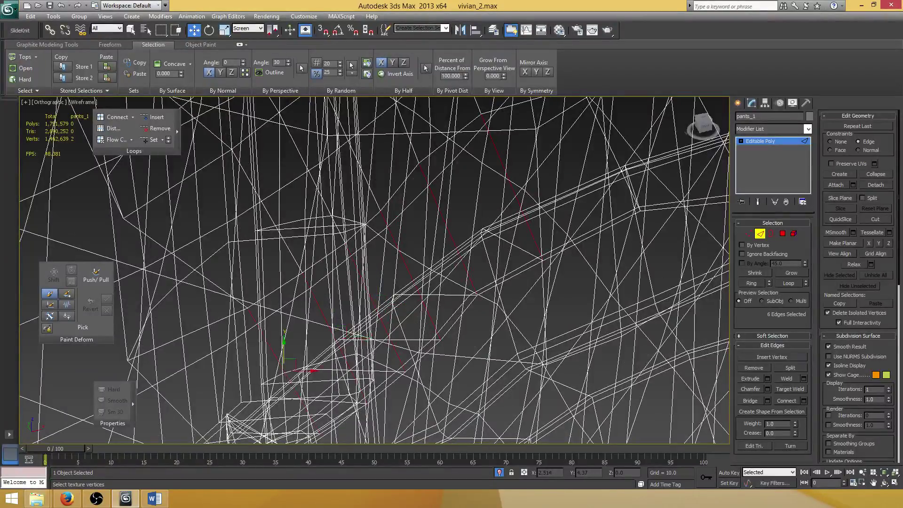
key(ctrl+s)
scroll(415, 244, up, 5)
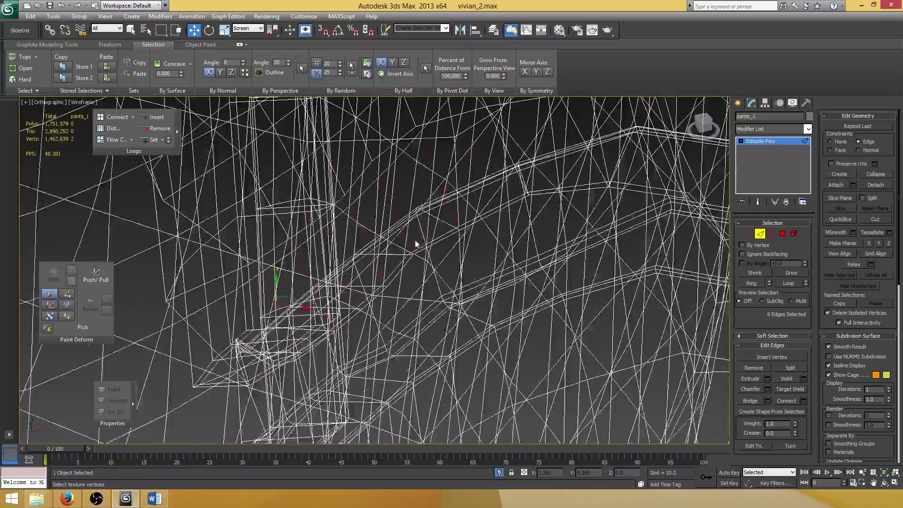
Try to connect the six selected edges in the fold with 1 segment and pinch 0 in shaded display
mouse_move(431, 260)
alt+middle_down()
mouse_move(365, 252)
mouse_move(408, 265)
alt+middle_up()
key(F3)
click(804, 400)
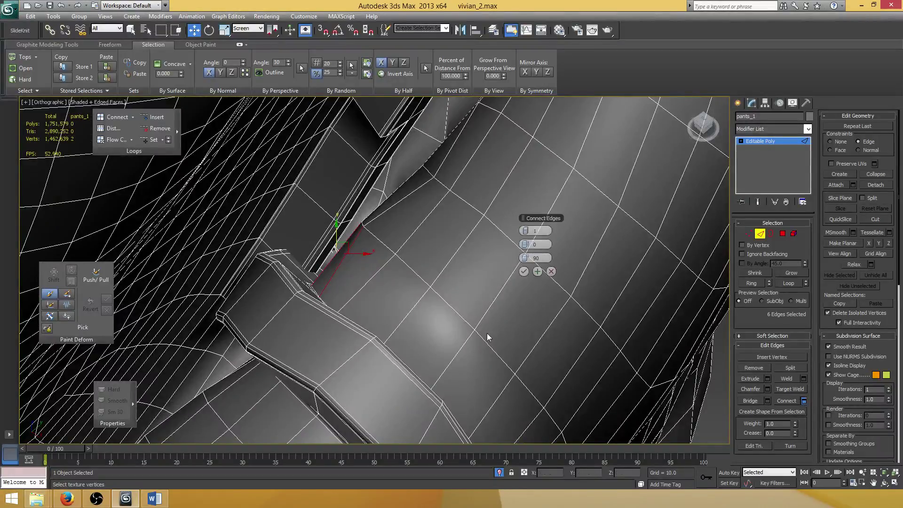
drag(526, 258, 558, 268)
click(524, 272)
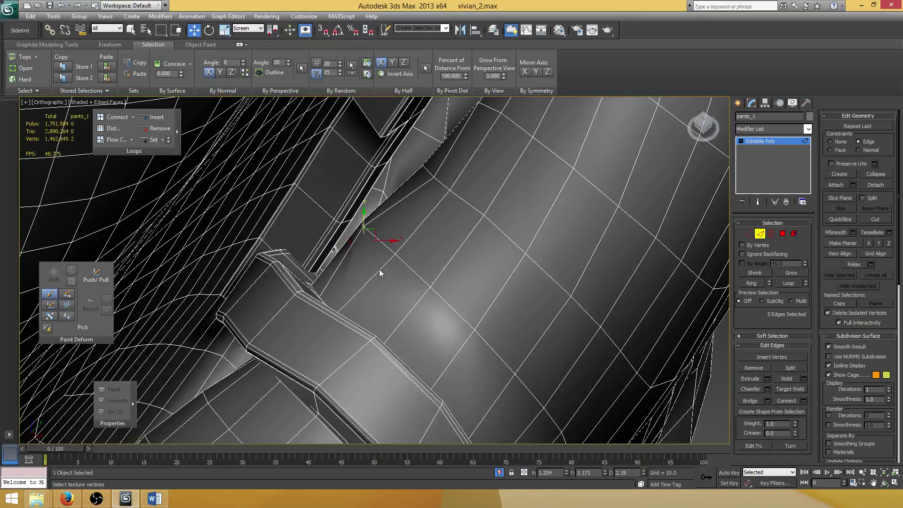
Connect the six leg edges in the fold with 1 segment, pinch 0 and slide -82, placing the support edge close to the groove
scroll(379, 270, up, 2)
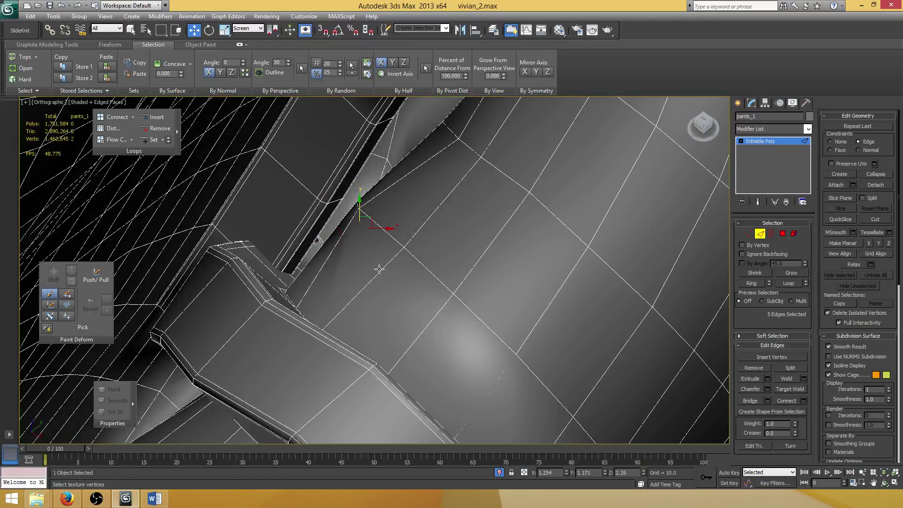
click(804, 401)
drag(536, 258, 281, 288)
click(524, 272)
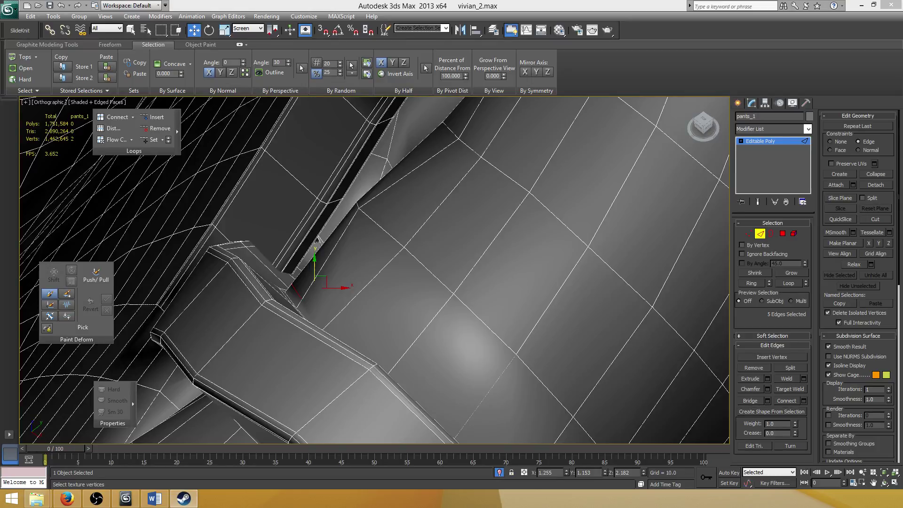
Connect the ring of leg edges running along the wrapped seam strip with 1 segment, pinch 0 and slide -82
middle_drag(340, 297, 265, 181)
scroll(292, 231, down, 2)
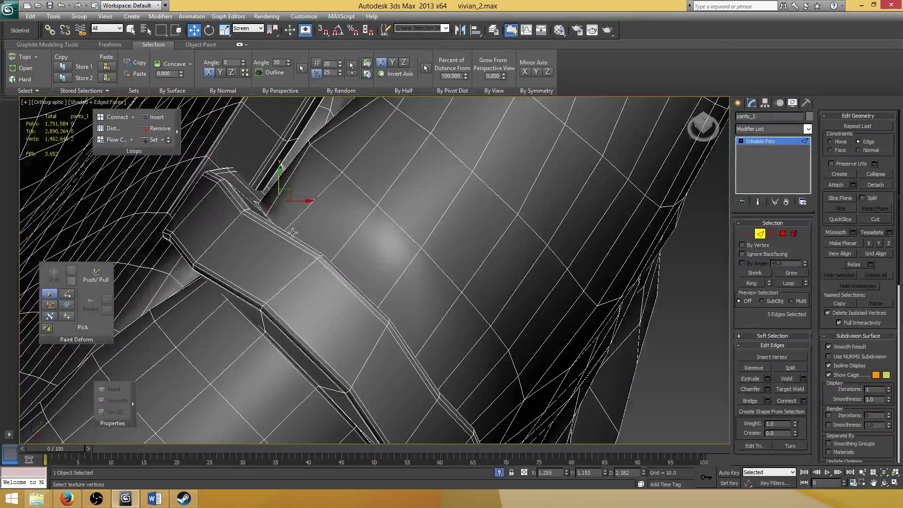
alt+middle_drag(303, 213, 323, 242)
shift+click(322, 247)
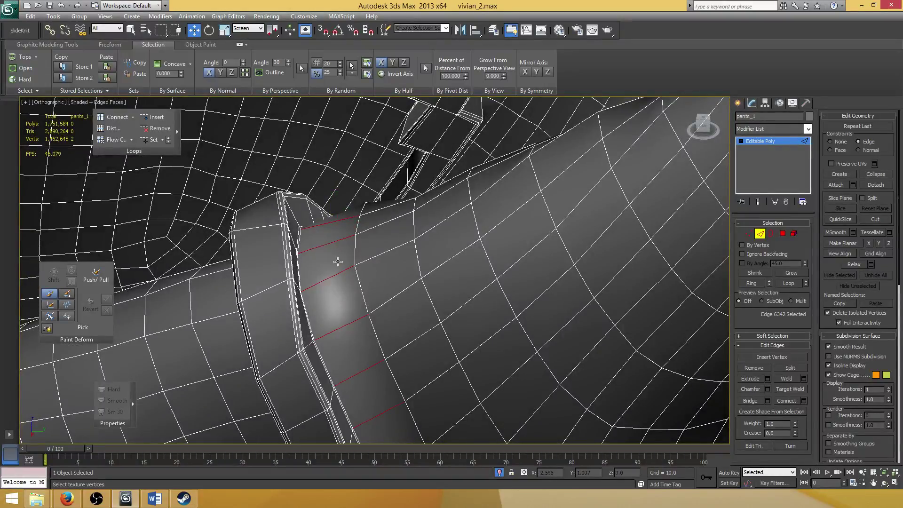
scroll(338, 261, down, 6)
scroll(356, 263, down, 4)
middle_drag(380, 296, 402, 116)
alt+middle_drag(395, 311, 387, 311)
middle_drag(393, 233, 368, 383)
scroll(398, 251, up, 6)
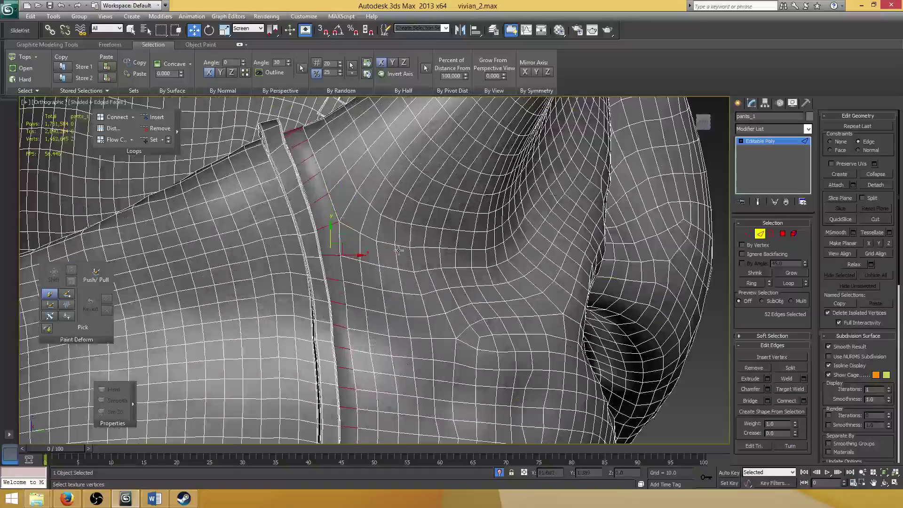
middle_drag(390, 218, 414, 323)
alt+middle_drag(397, 281, 406, 253)
scroll(398, 290, down, 3)
scroll(400, 266, up, 4)
scroll(406, 253, up, 4)
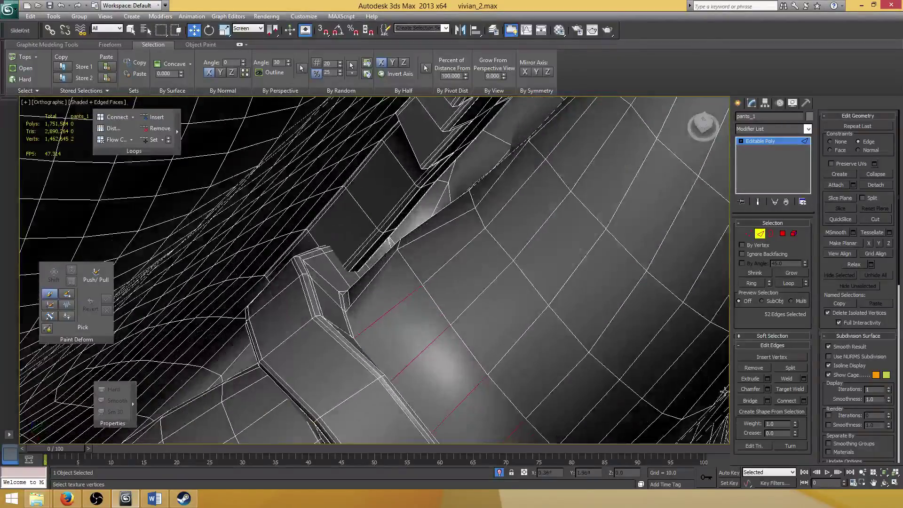
click(804, 401)
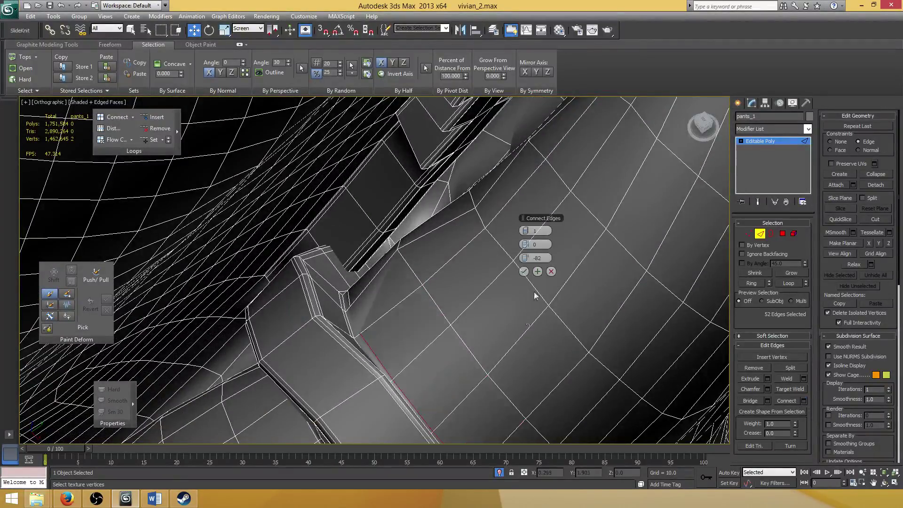
click(524, 271)
Connect the end vertex of the new support edge to the nearby vertex at the strip's tucked-in corner
scroll(396, 275, up, 3)
key(1)
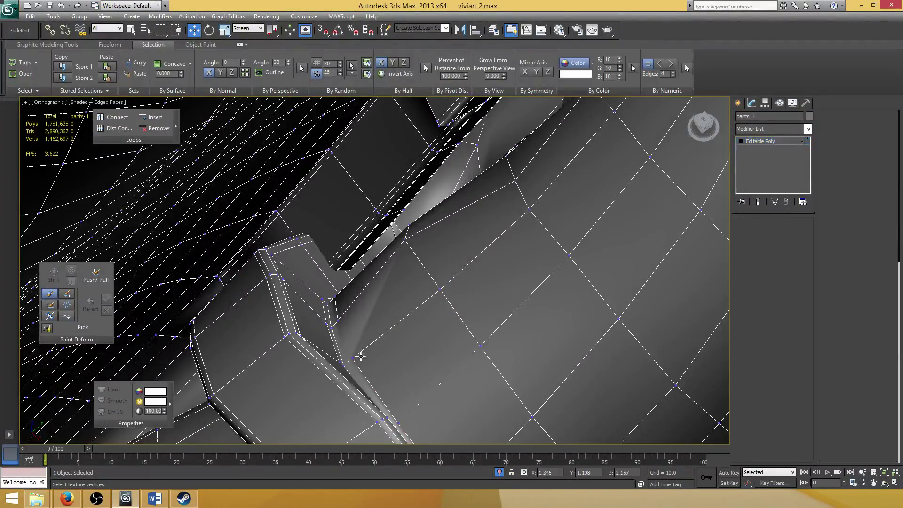
click(353, 358)
ctrl+click(338, 321)
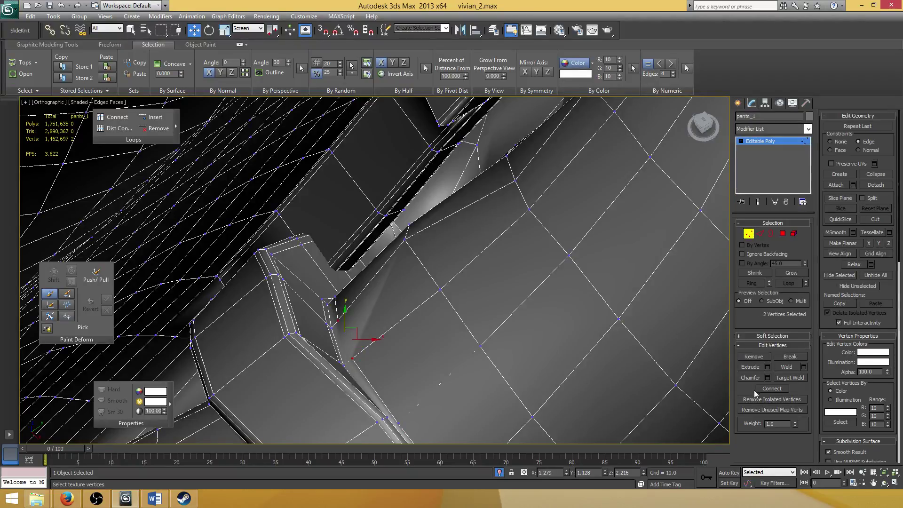
click(756, 389)
Examine the raised seam strip running up the leg from its stepped lower end
alt+middle_drag(383, 272, 337, 324)
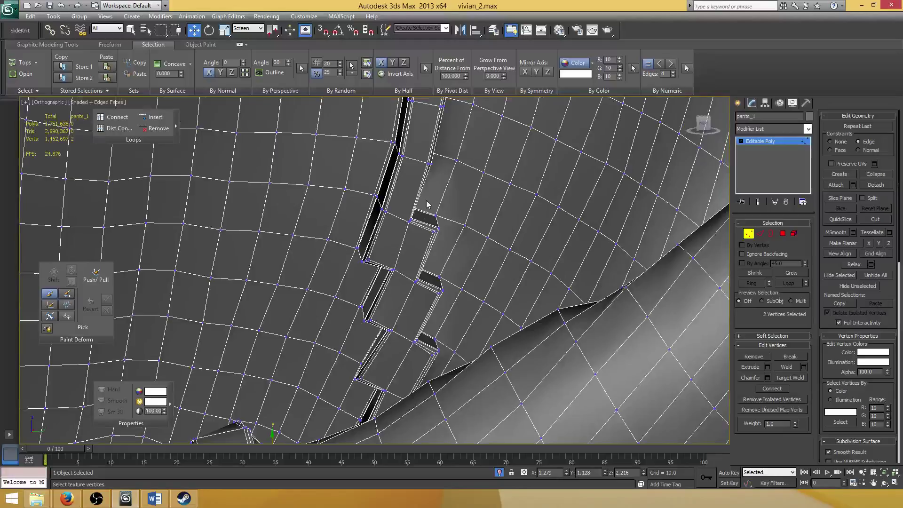
middle_drag(427, 204, 376, 284)
scroll(386, 268, down, 3)
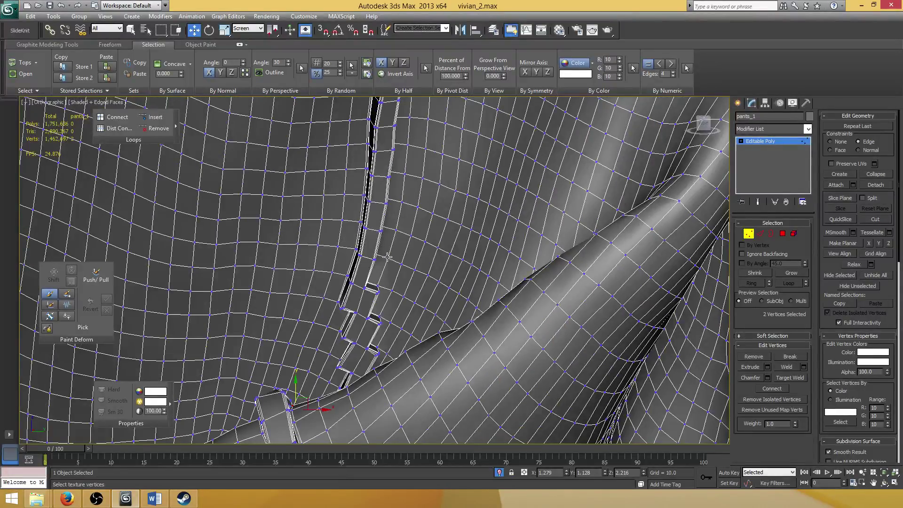
click(387, 257)
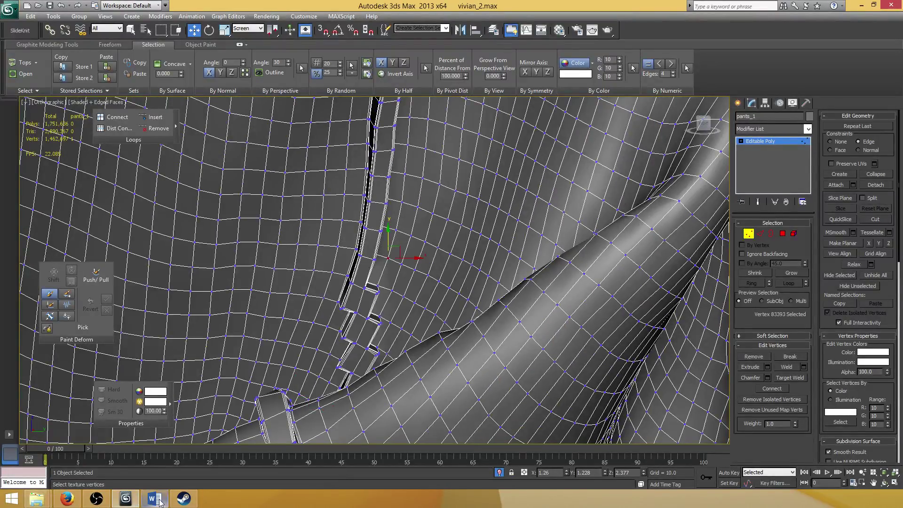
mouse_move(172, 499)
scroll(442, 178, down, 5)
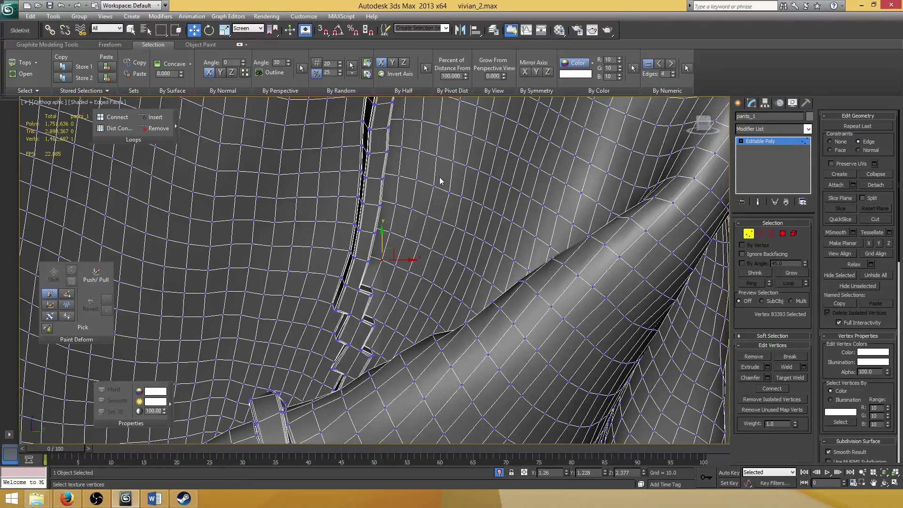
scroll(383, 198, up, 8)
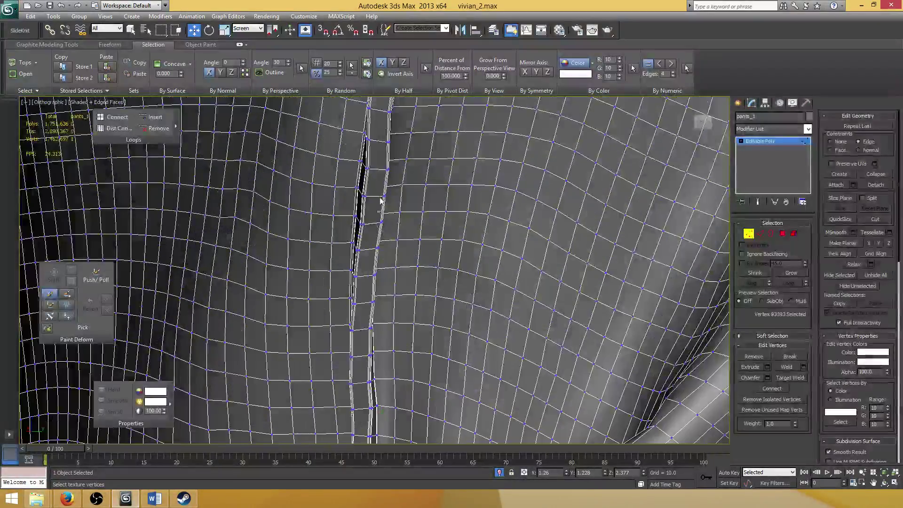
key(1)
middle_drag(371, 178, 342, 237)
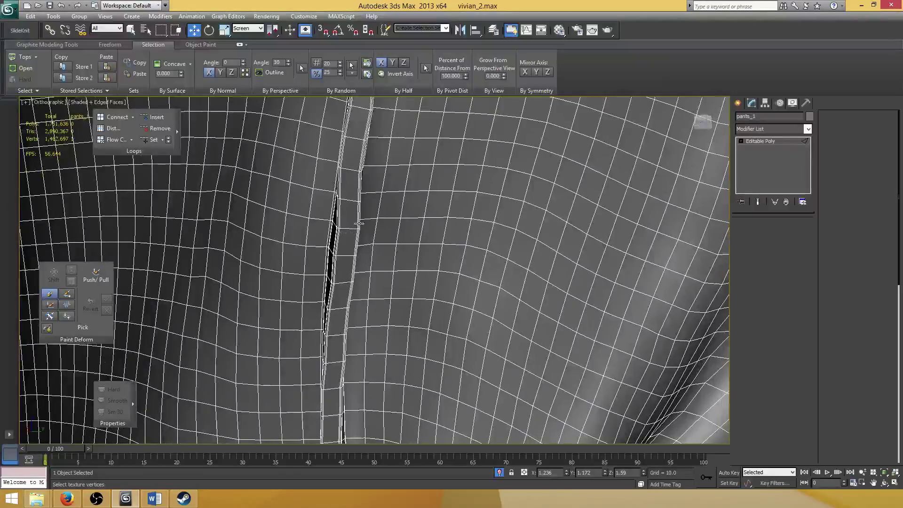
key(2)
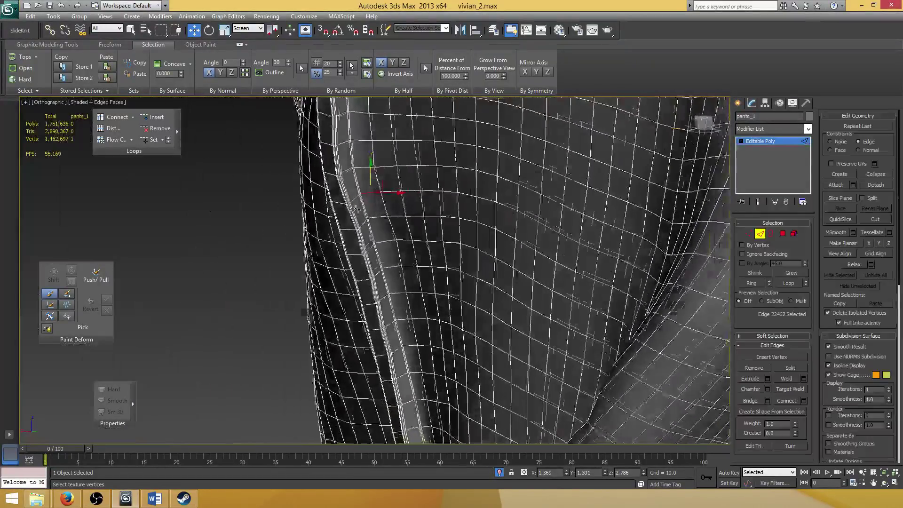
alt+middle_drag(356, 210, 347, 186)
scroll(402, 200, down, 3)
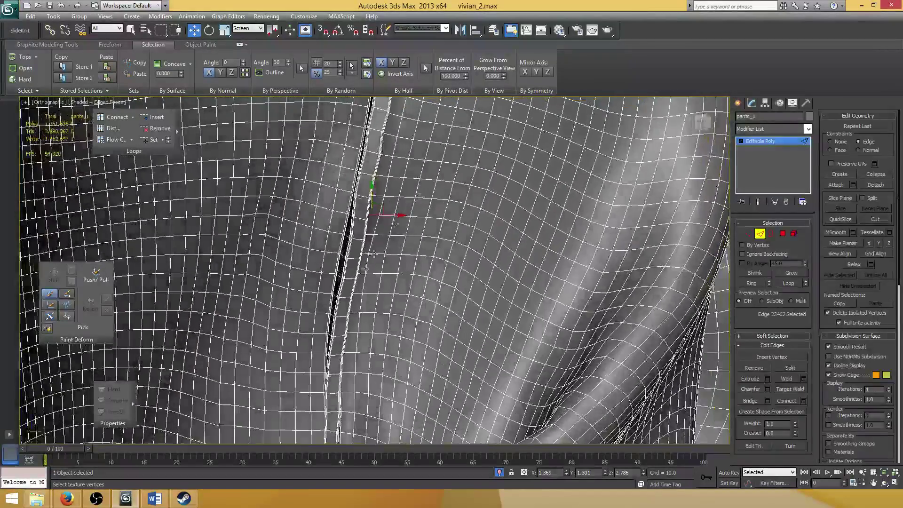
middle_drag(354, 272, 325, 195)
alt+middle_drag(322, 267, 311, 287)
middle_drag(316, 333, 328, 213)
scroll(322, 274, up, 3)
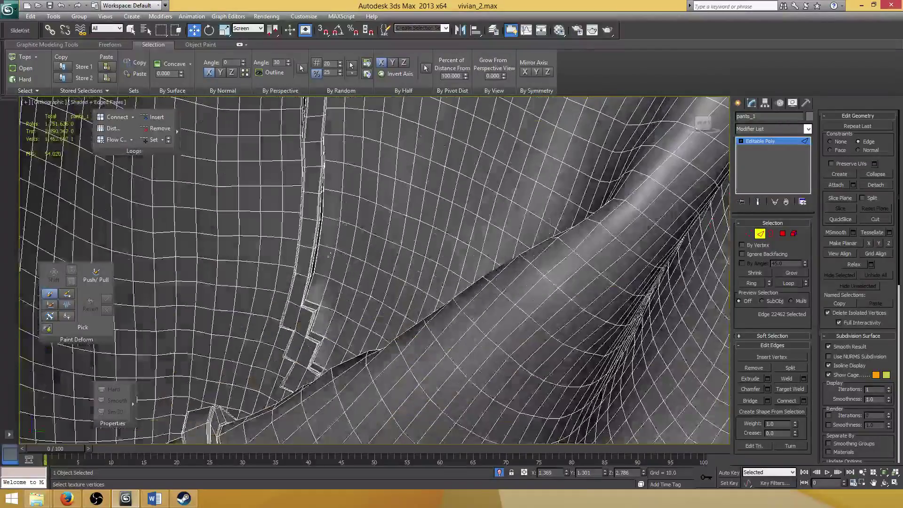
Connect the three leg edges beside the strip just above its stepped end with 1 segment, pinch 0 and slide -82
click(321, 275)
alt+middle_drag(331, 263, 278, 233)
scroll(333, 256, up, 3)
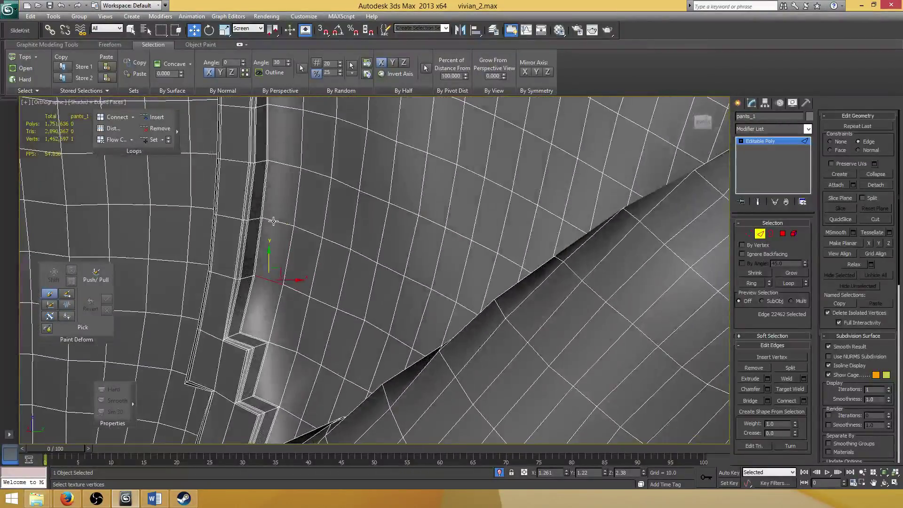
click(274, 221)
ctrl+click(282, 165)
middle_drag(282, 188, 339, 215)
scroll(361, 245, up, 3)
scroll(361, 242, down, 3)
middle_drag(340, 216, 341, 176)
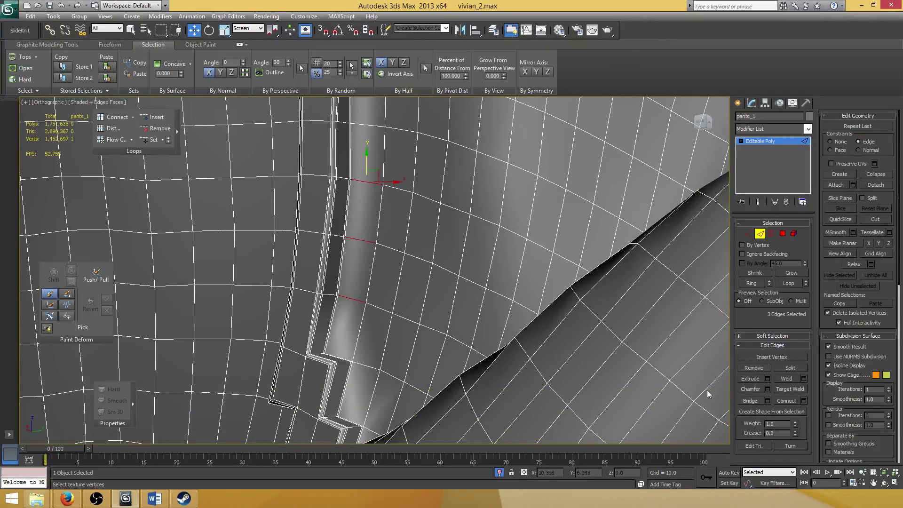
click(804, 400)
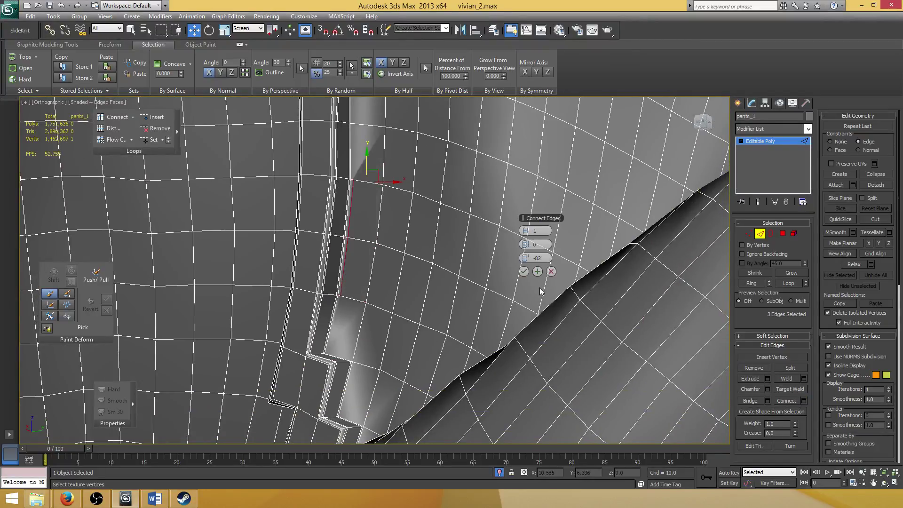
click(522, 272)
Connect the ring of leg edges alongside the seam strip up to its stepped upper end with 1 segment, pinch 0 and slide -82
middle_drag(357, 164, 329, 311)
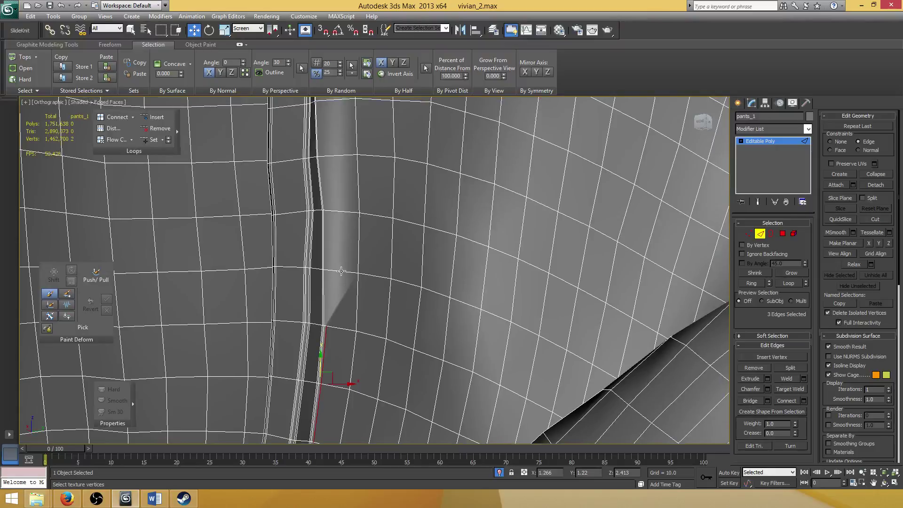
click(339, 271)
shift+click(338, 212)
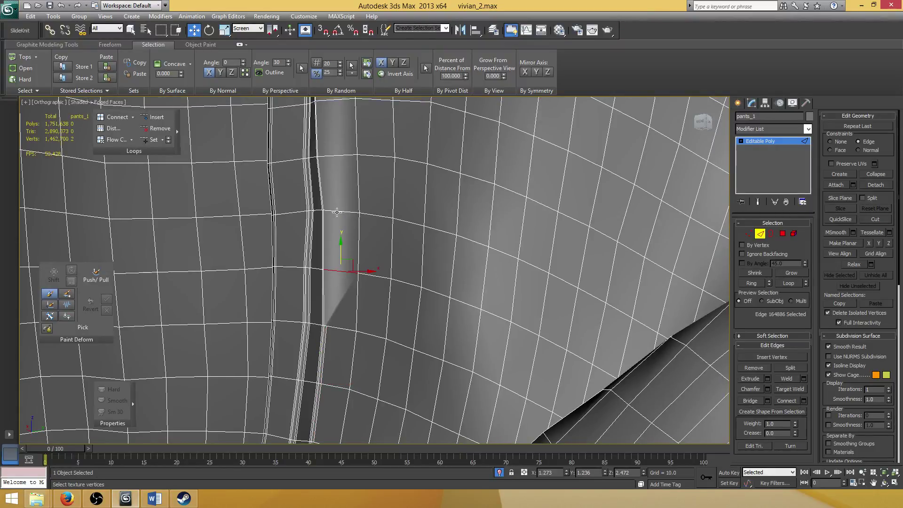
scroll(349, 259, down, 10)
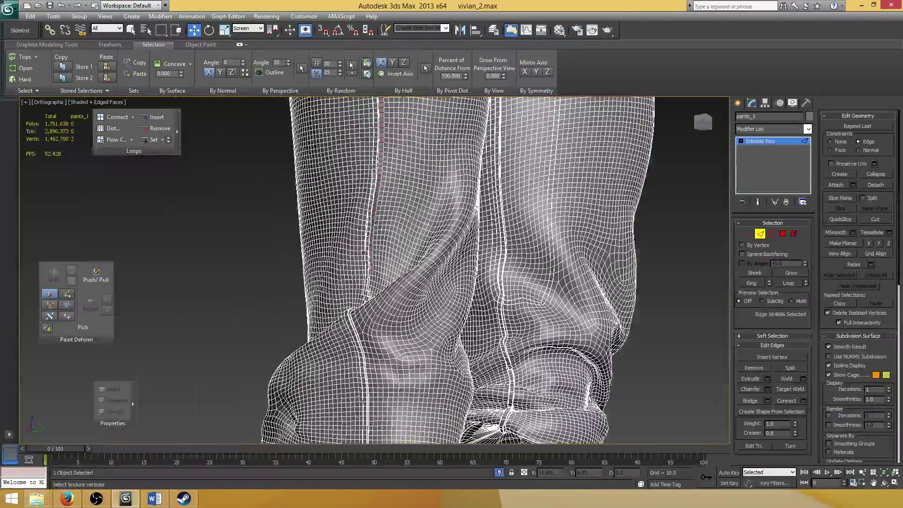
middle_drag(351, 202, 348, 376)
scroll(377, 301, down, 3)
scroll(329, 254, up, 10)
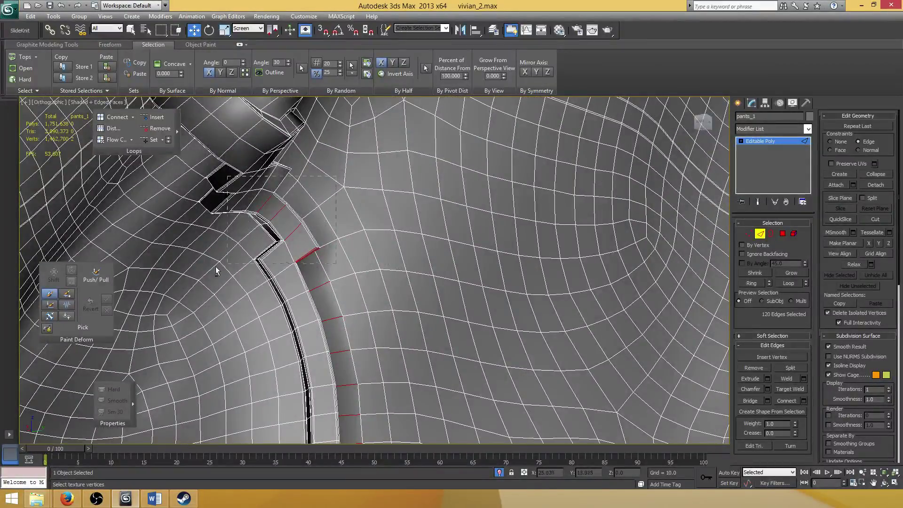
mouse_move(352, 235)
alt+middle_down()
mouse_move(372, 277)
mouse_move(338, 240)
alt+middle_up()
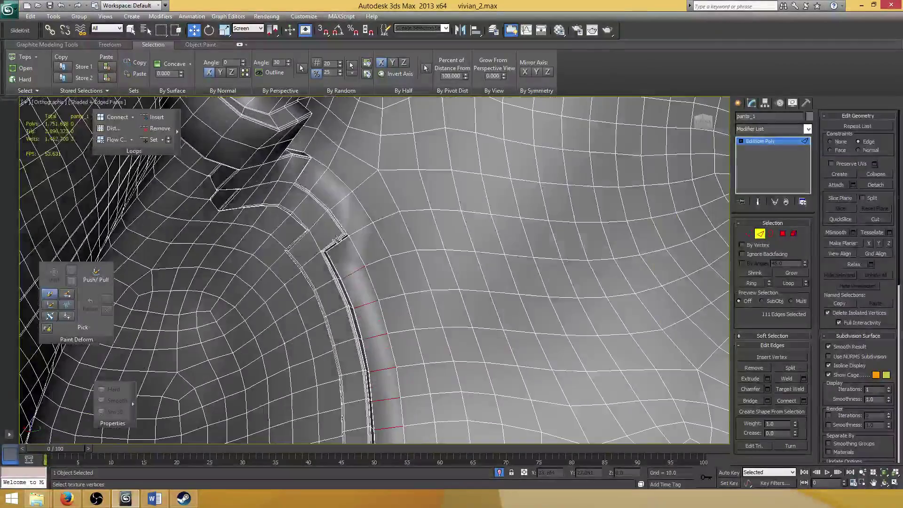
alt+middle_drag(417, 285, 413, 256)
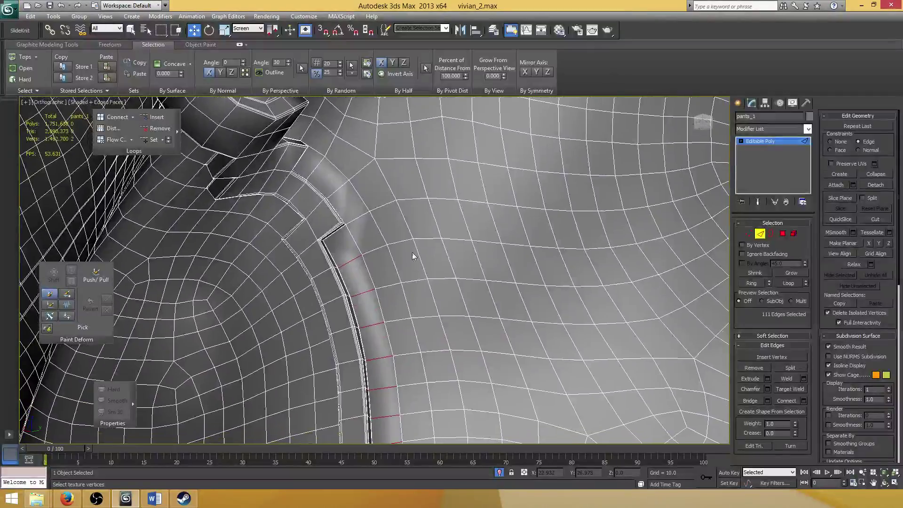
click(804, 400)
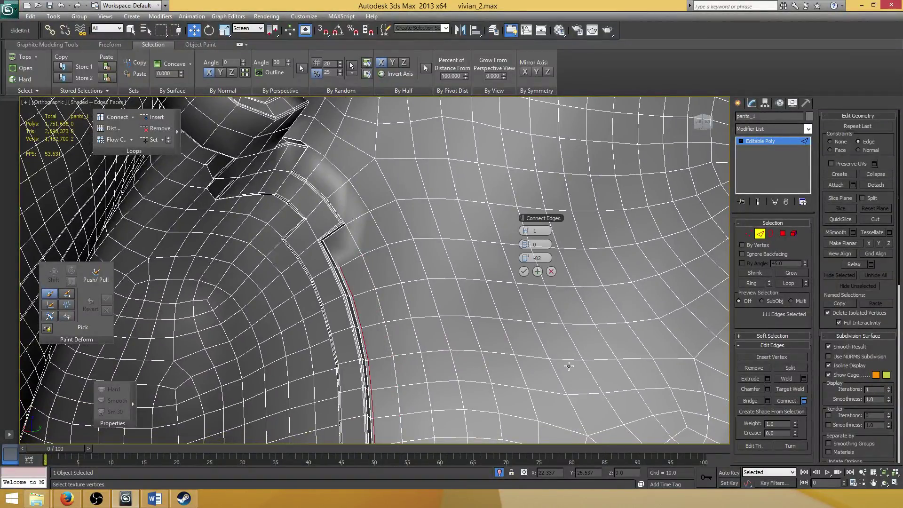
click(523, 271)
Inspect the stepped upper end of the seam strip and save the scene
scroll(370, 244, up, 2)
scroll(313, 262, up, 2)
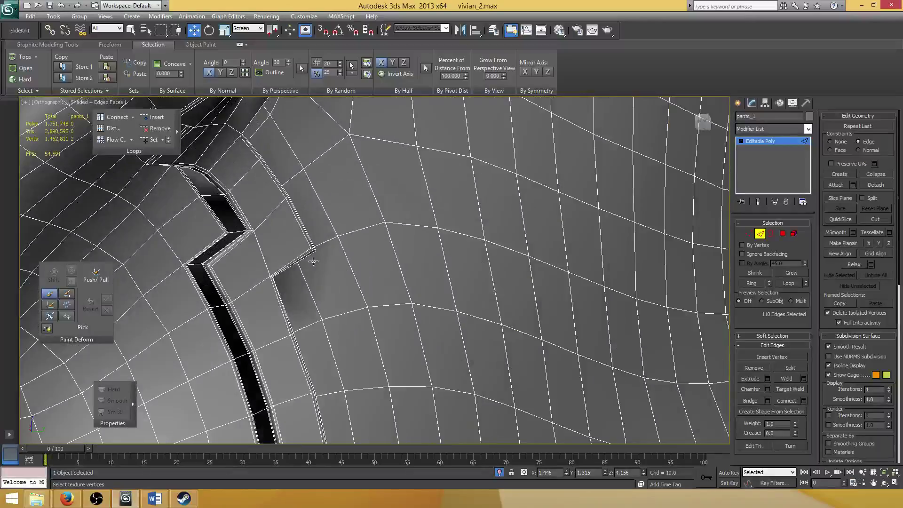
middle_drag(218, 256, 310, 257)
scroll(308, 257, up, 3)
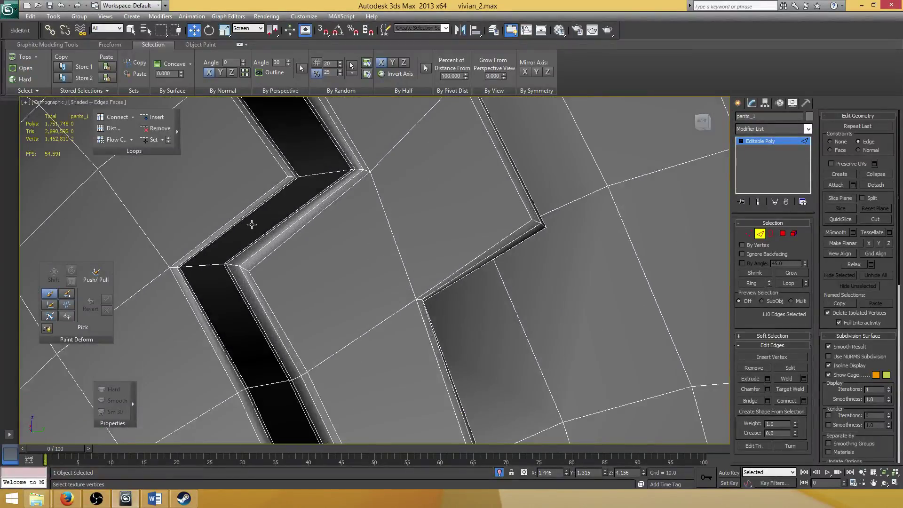
scroll(282, 233, down, 8)
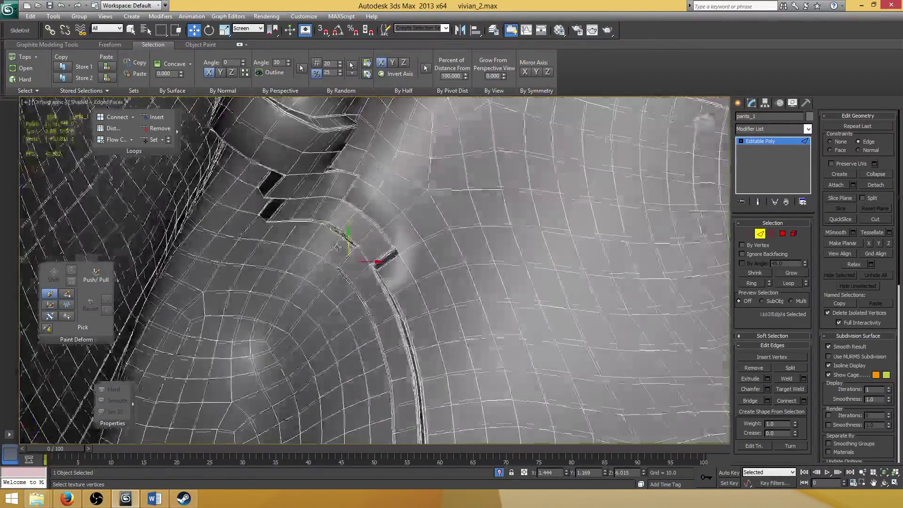
alt+middle_drag(376, 242, 375, 241)
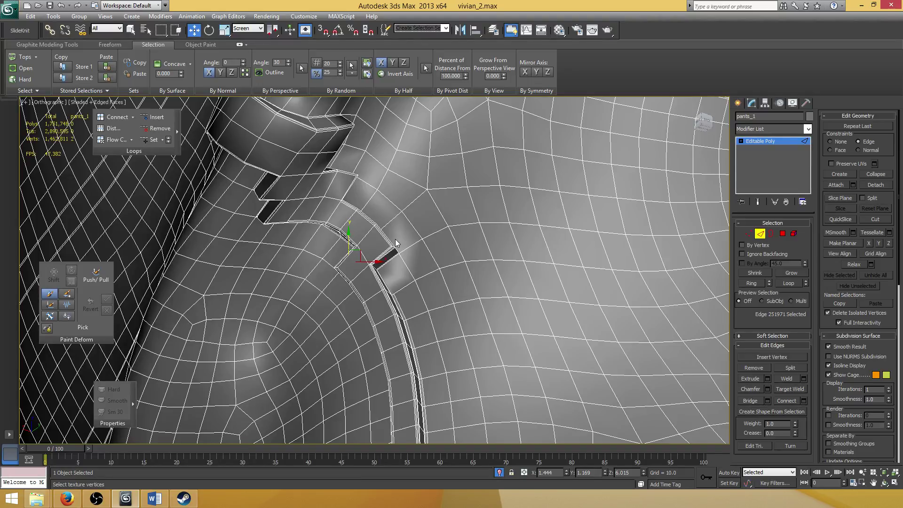
key(ctrl+s)
key(alt+Tab)
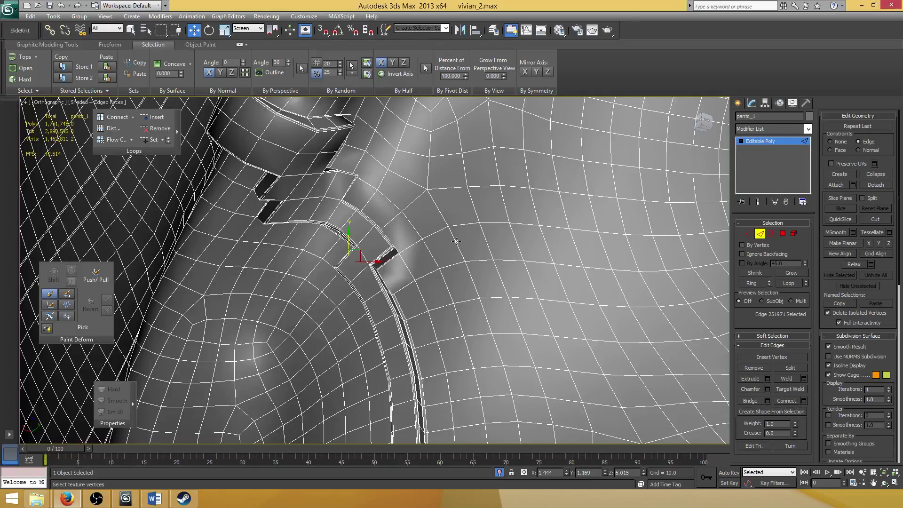
Examine the stepped corner of the strip and the end of its new support edge
scroll(456, 207, down, 4)
alt+middle_drag(453, 209, 452, 230)
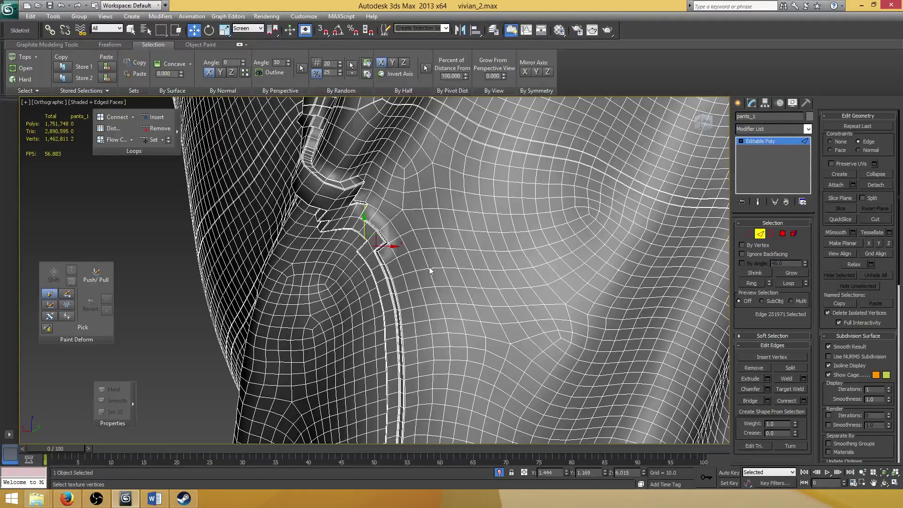
scroll(424, 248, up, 4)
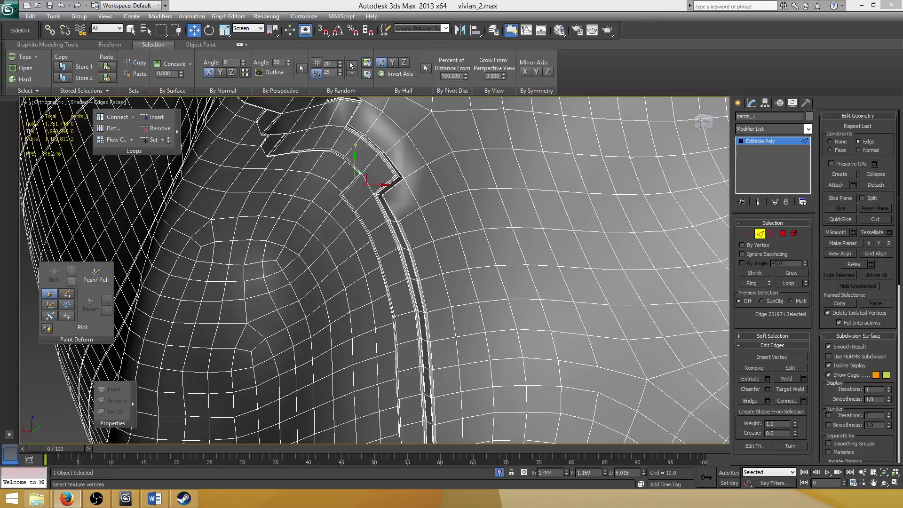
scroll(418, 248, up, 4)
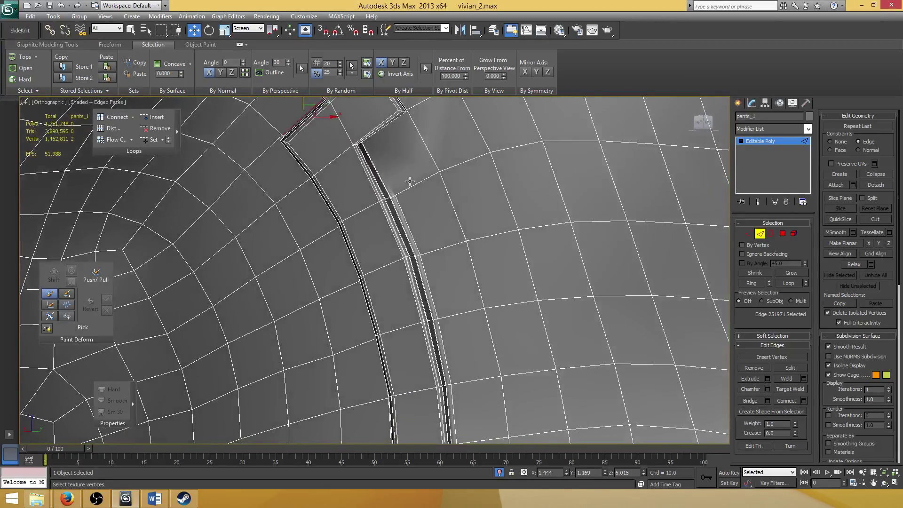
middle_drag(410, 181, 428, 238)
alt+middle_drag(428, 238, 372, 210)
middle_drag(428, 179, 412, 214)
scroll(411, 216, up, 2)
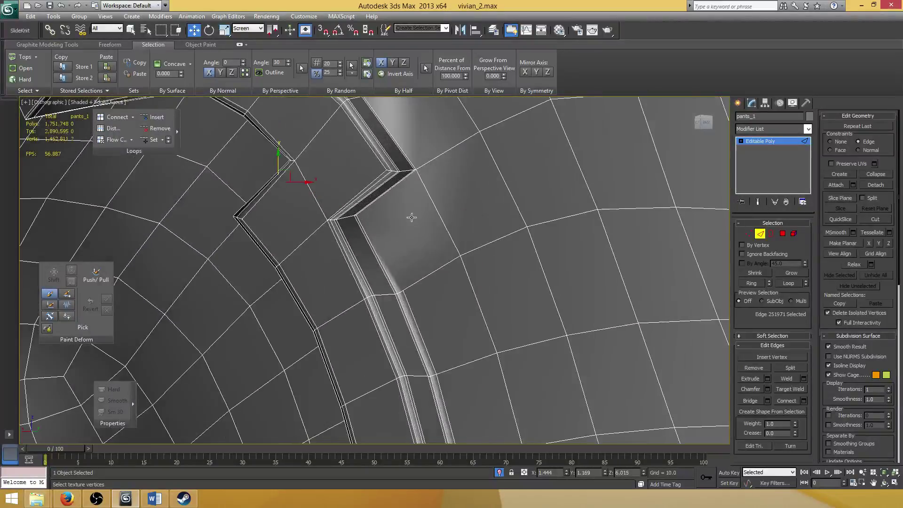
click(419, 179)
ctrl+click(425, 164)
middle_drag(425, 164, 441, 316)
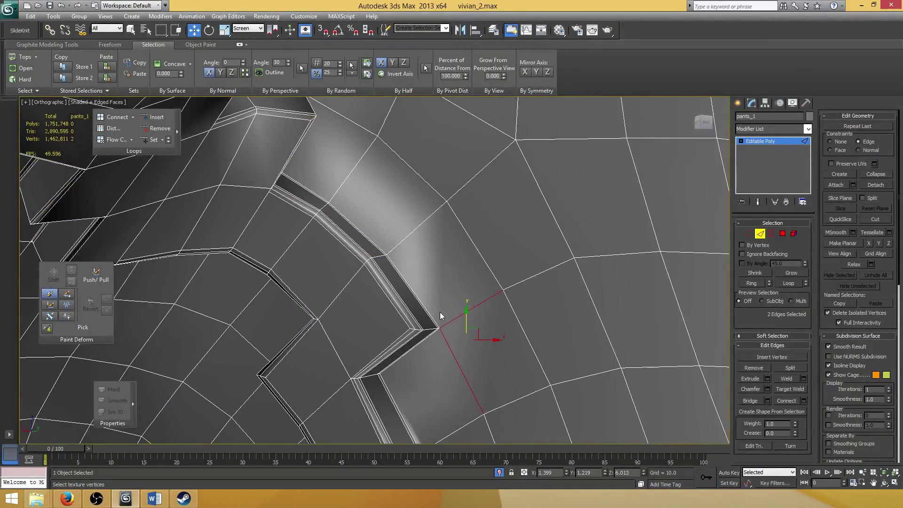
ctrl+click(400, 243)
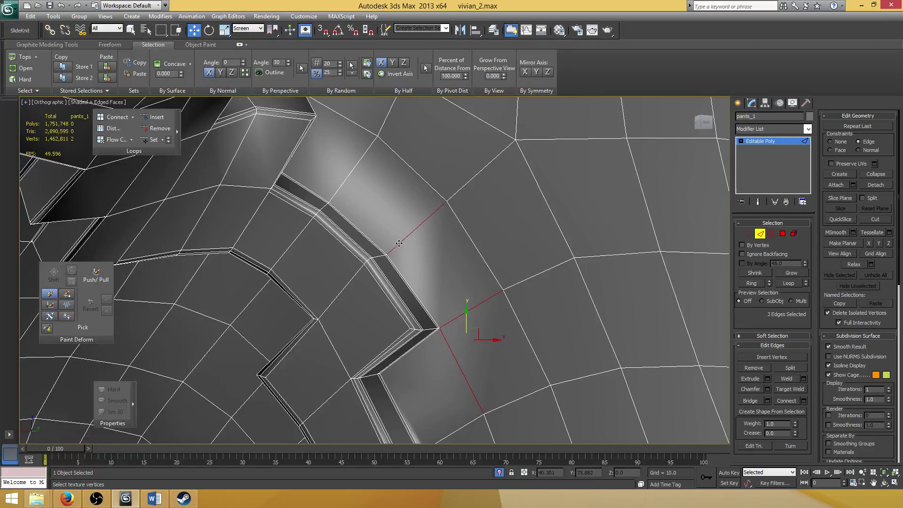
alt+middle_drag(370, 208, 407, 234)
Connect the two leg edges beside the curved part of the strip above the step with 1 segment, pinch 0 and slide 89
click(347, 183)
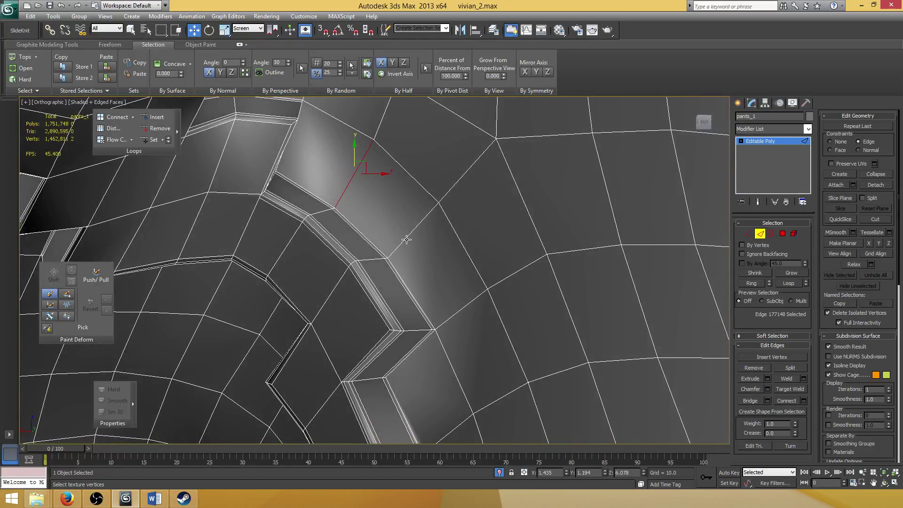
ctrl+click(406, 239)
middle_drag(414, 198, 432, 284)
scroll(411, 273, down, 2)
scroll(420, 281, up, 2)
scroll(432, 284, down, 2)
scroll(439, 286, up, 2)
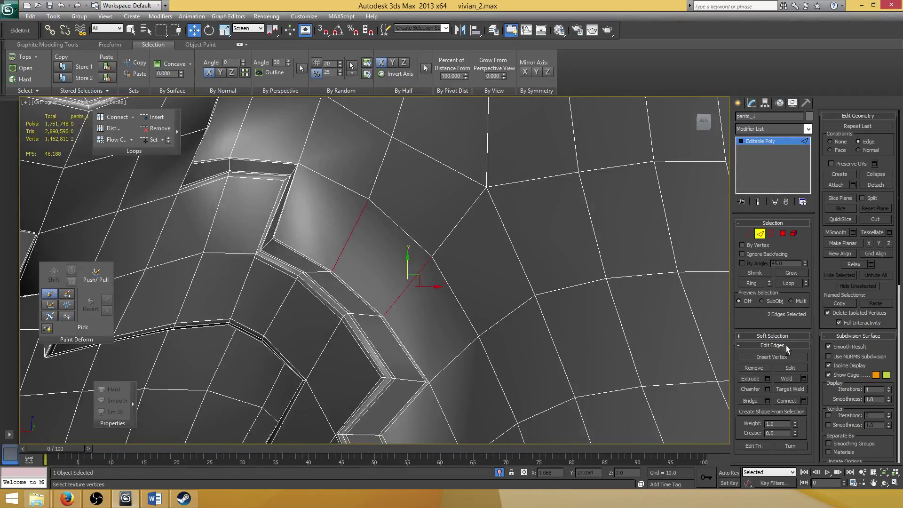
click(803, 401)
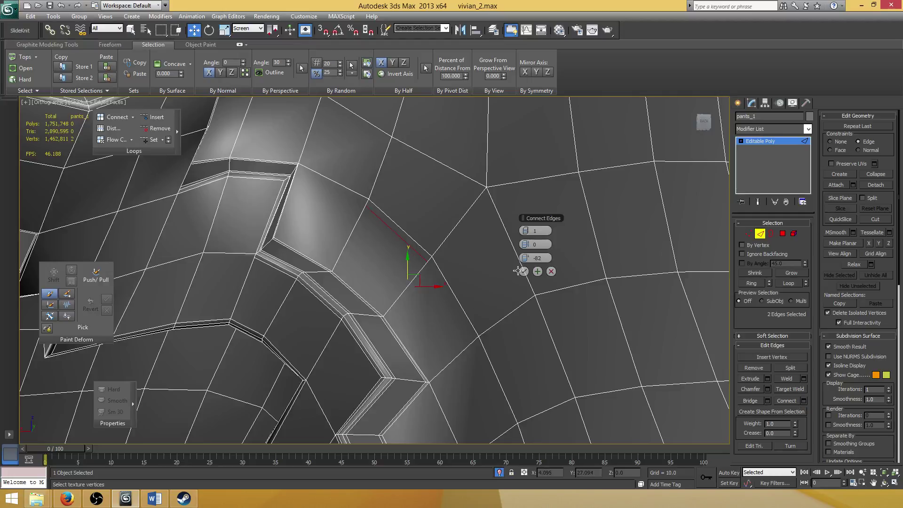
drag(549, 252, 695, 230)
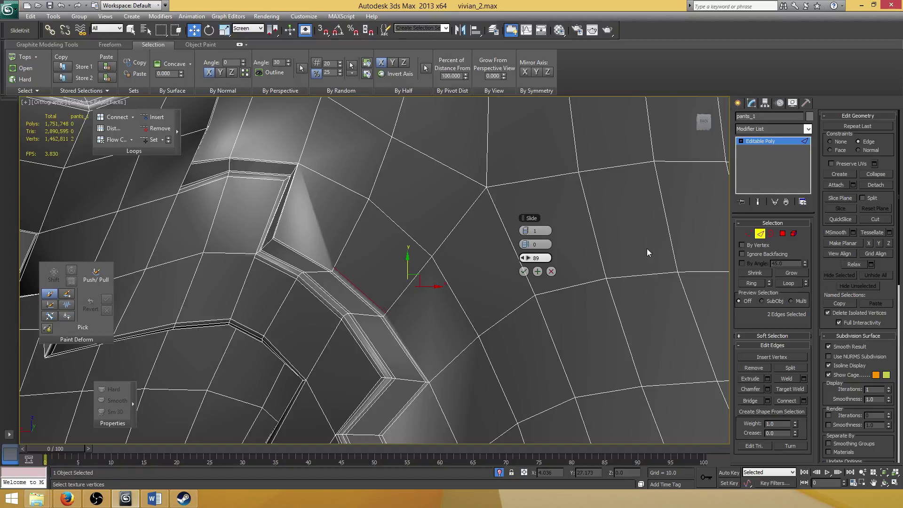
click(523, 271)
Cut a support edge alongside the strip from the end of the new edge down to the edge at the step's outer corner
middle_drag(434, 306, 472, 250)
scroll(419, 235, down, 2)
scroll(447, 258, up, 4)
click(875, 219)
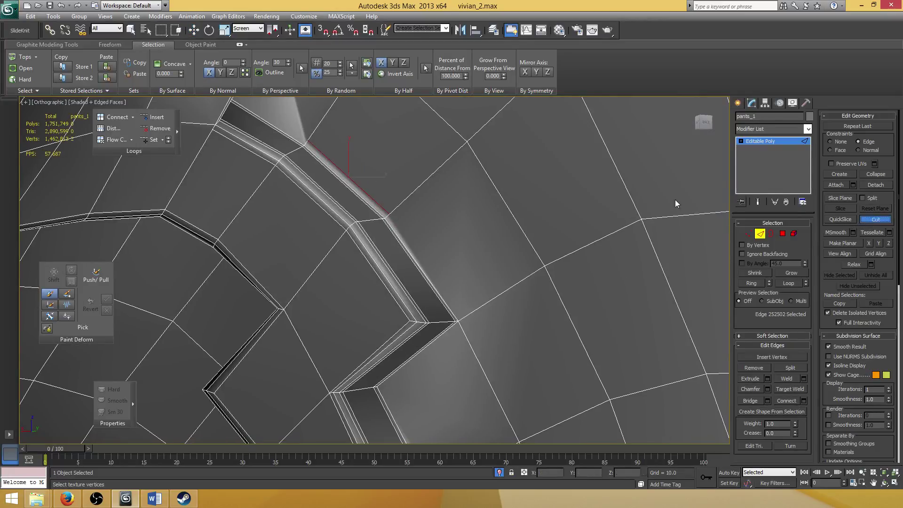
middle_drag(397, 218, 399, 157)
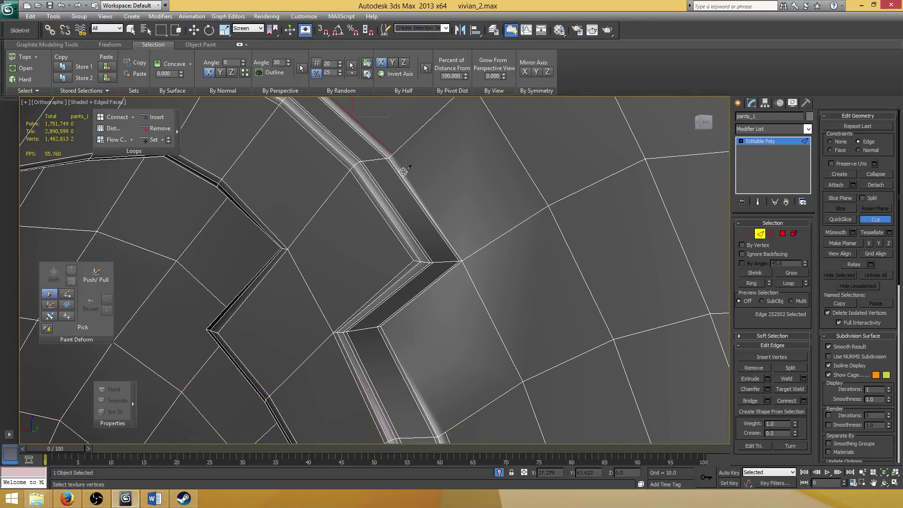
scroll(404, 173, down, 1)
scroll(404, 172, up, 1)
alt+middle_drag(411, 164, 380, 162)
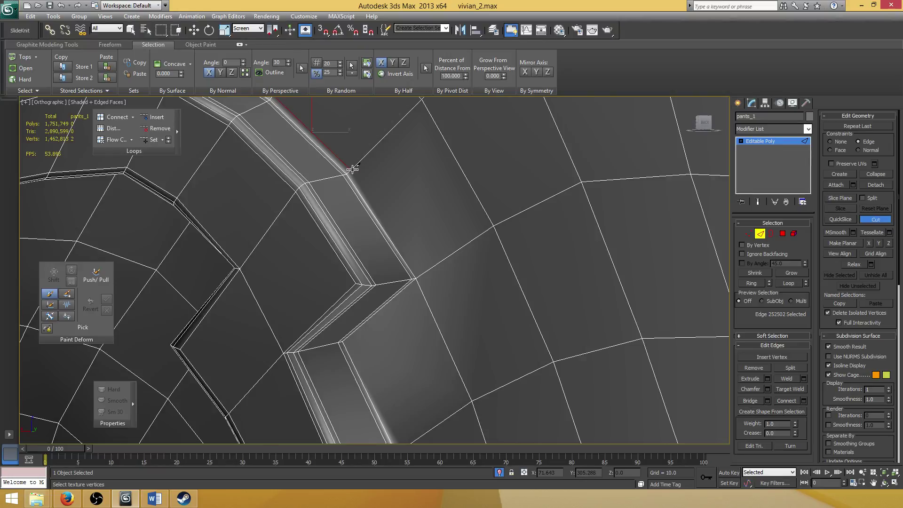
click(420, 265)
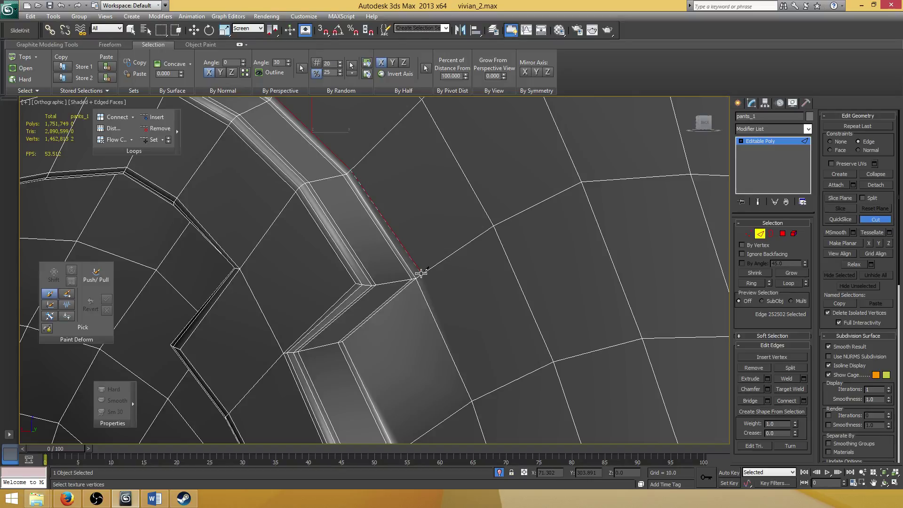
Cut the support edge around the outer corner and along the step to its inner corner
click(418, 280)
click(419, 284)
right_click(419, 284)
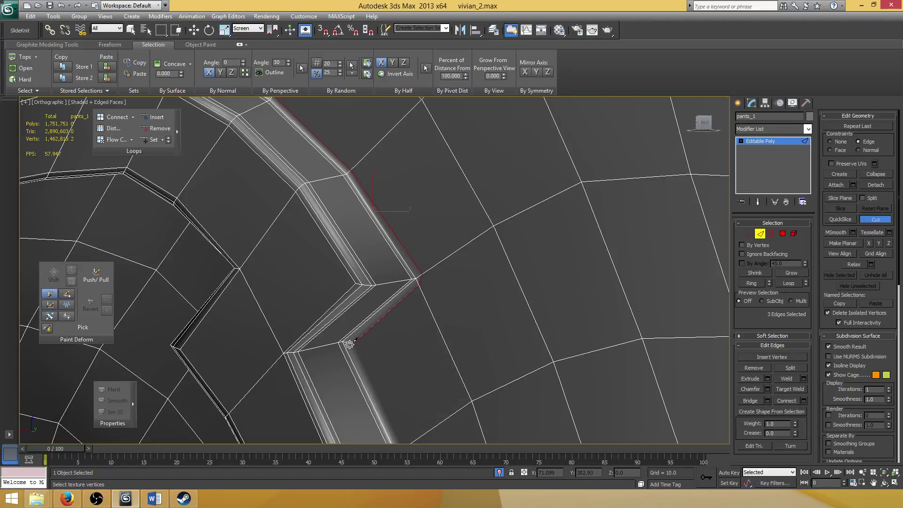
click(351, 343)
scroll(384, 254, down, 4)
alt+middle_drag(372, 271, 371, 240)
key(w)
Connect the cut's end vertex at the inner corner to the first support-edge vertex farther down the strip
scroll(350, 295, up, 4)
key(1)
click(323, 300)
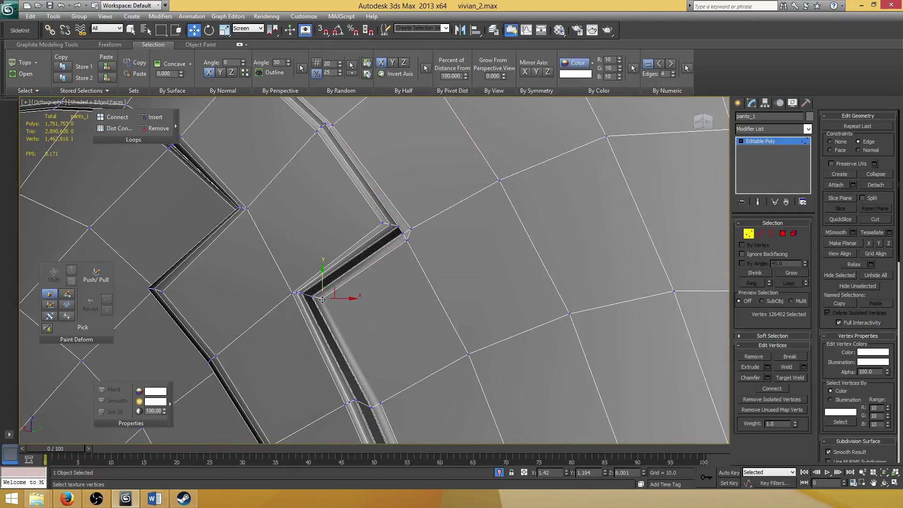
ctrl+click(381, 403)
click(772, 389)
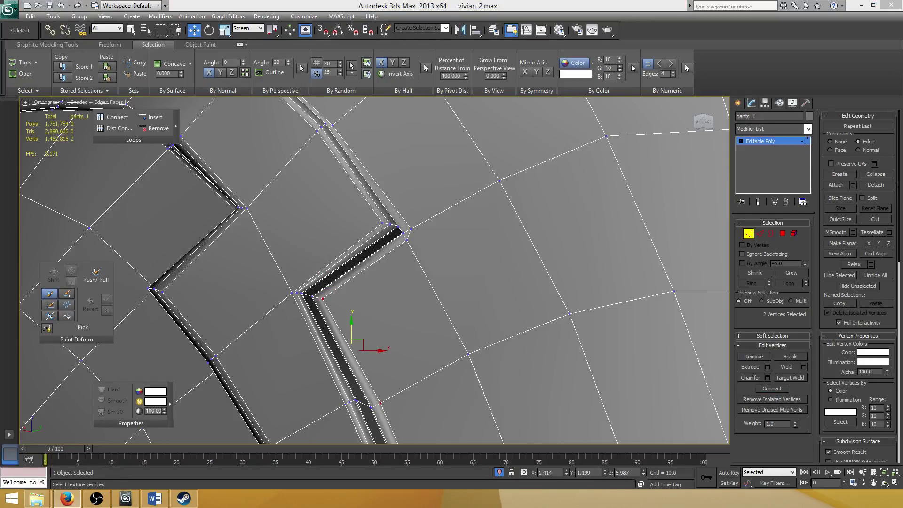
middle_drag(434, 287, 431, 280)
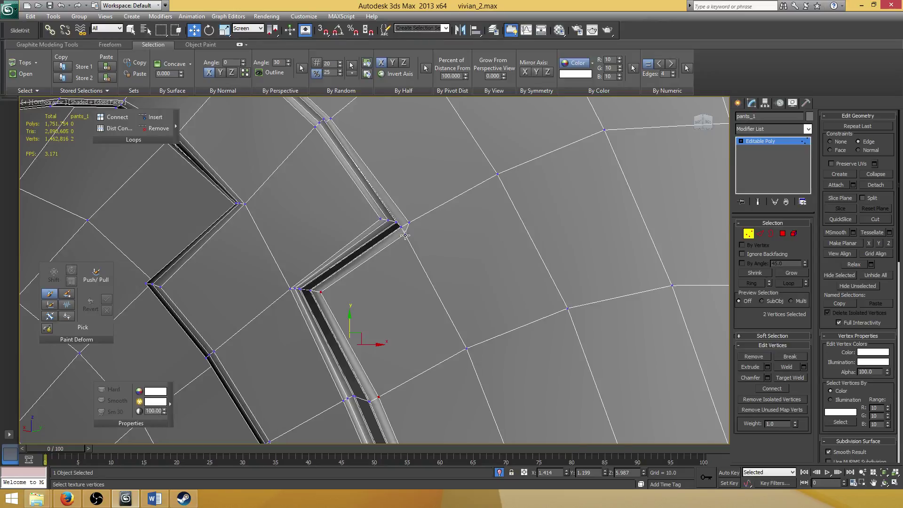
Collapse the closely spaced vertices at the step's outer corner into one
click(408, 222)
scroll(422, 192, down, 2)
middle_drag(421, 192, 410, 269)
click(876, 174)
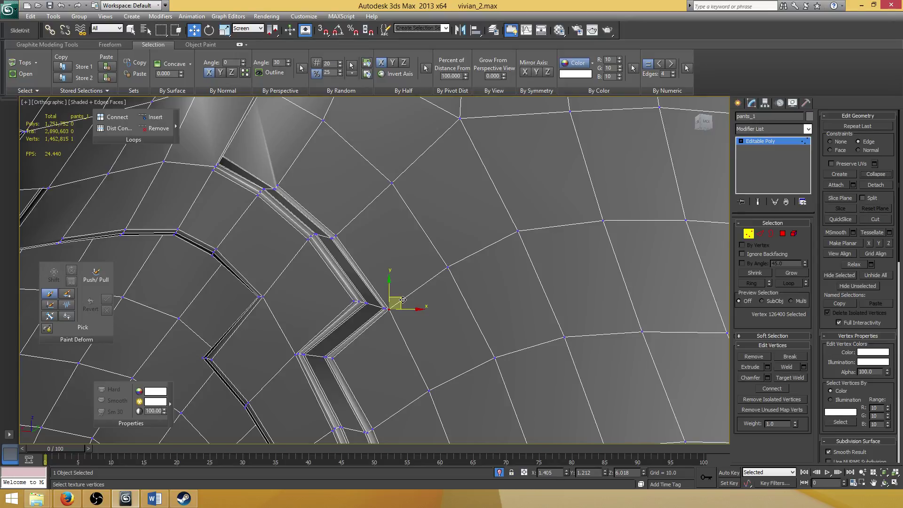
Connect the three vertical edges above the raised band's front with one segment, slid to about -86 so it hugs the band
scroll(348, 229, down, 4)
alt+middle_drag(348, 229, 332, 328)
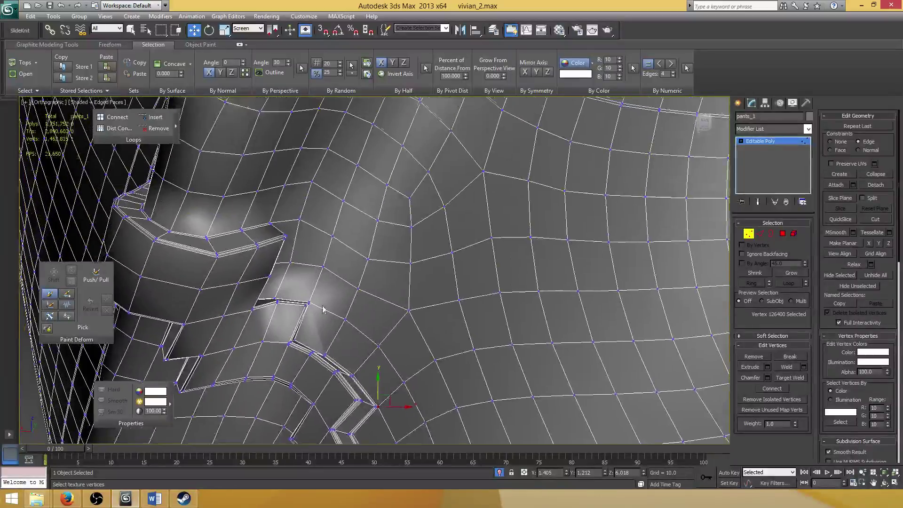
scroll(299, 296, up, 3)
mouse_move(300, 297)
alt+middle_down()
mouse_move(336, 258)
mouse_move(309, 274)
mouse_move(296, 205)
mouse_move(319, 304)
mouse_move(377, 276)
mouse_move(364, 250)
alt+middle_up()
key(1)
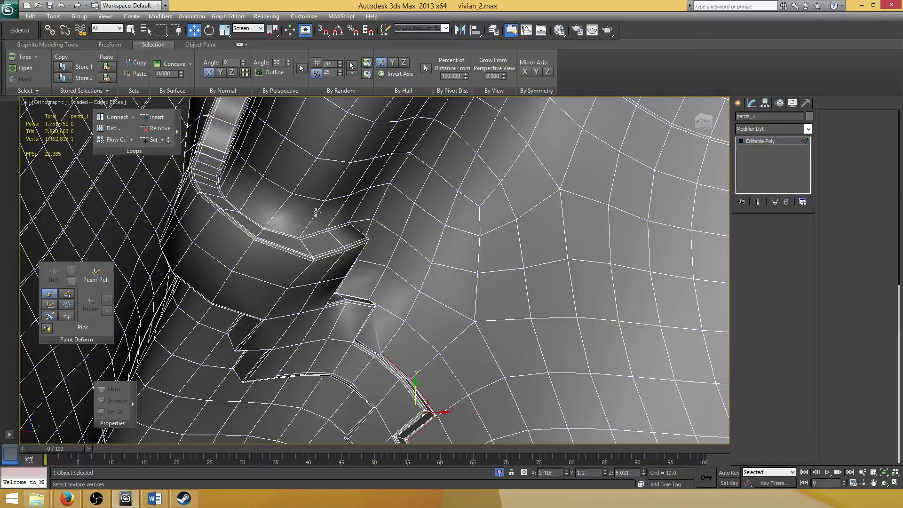
alt+middle_drag(343, 215, 348, 212)
key(2)
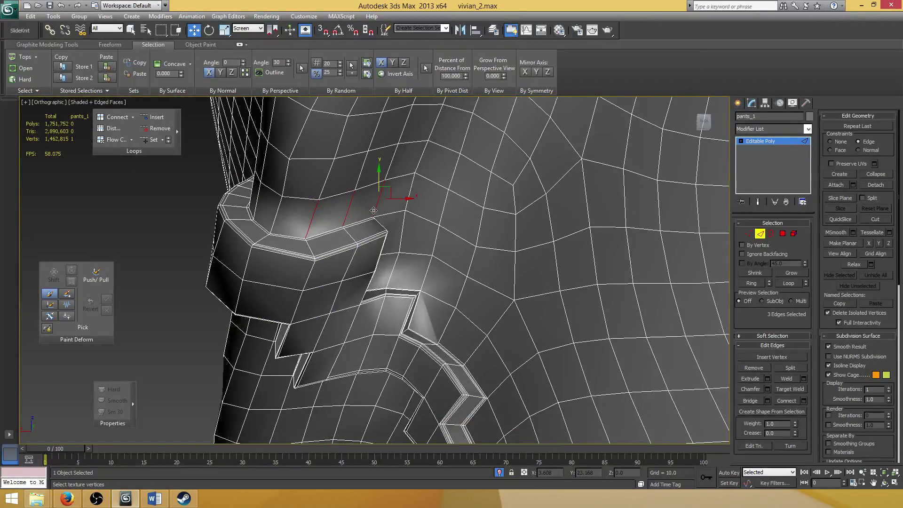
alt+middle_drag(368, 227, 354, 256)
click(804, 401)
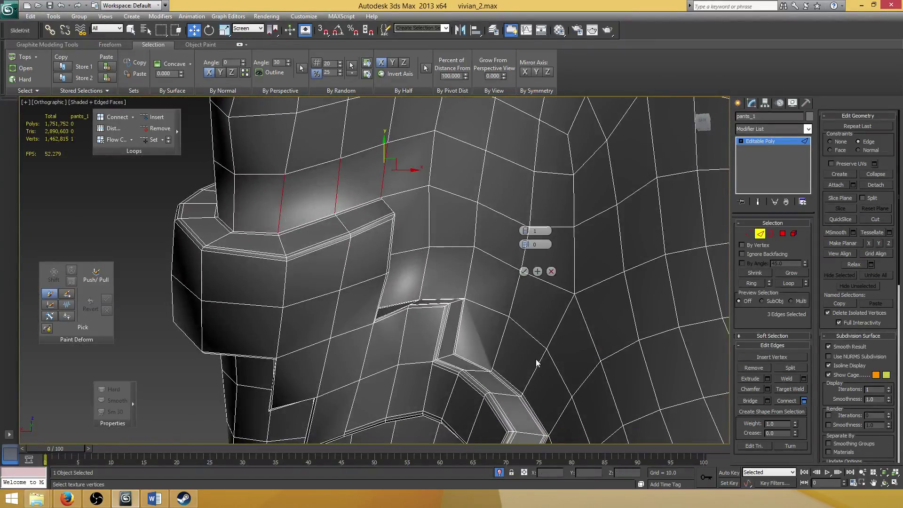
drag(526, 259, 433, 251)
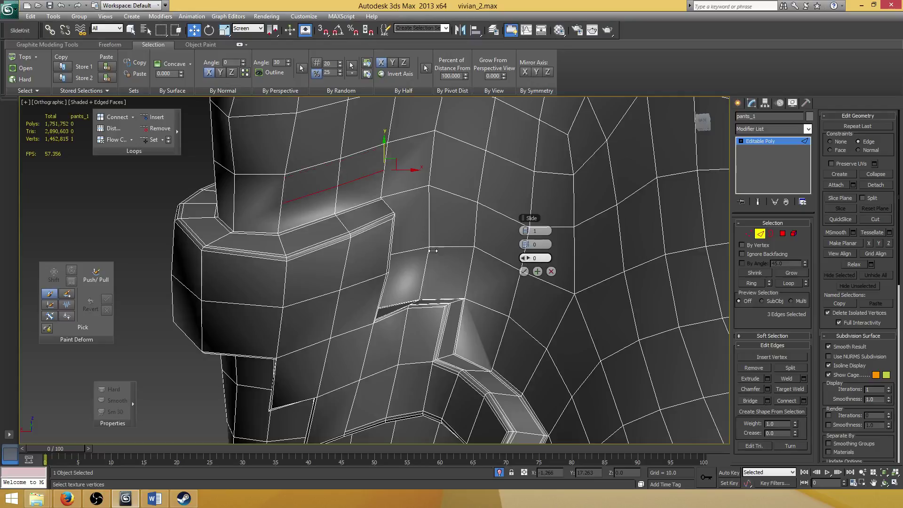
drag(374, 249, 363, 250)
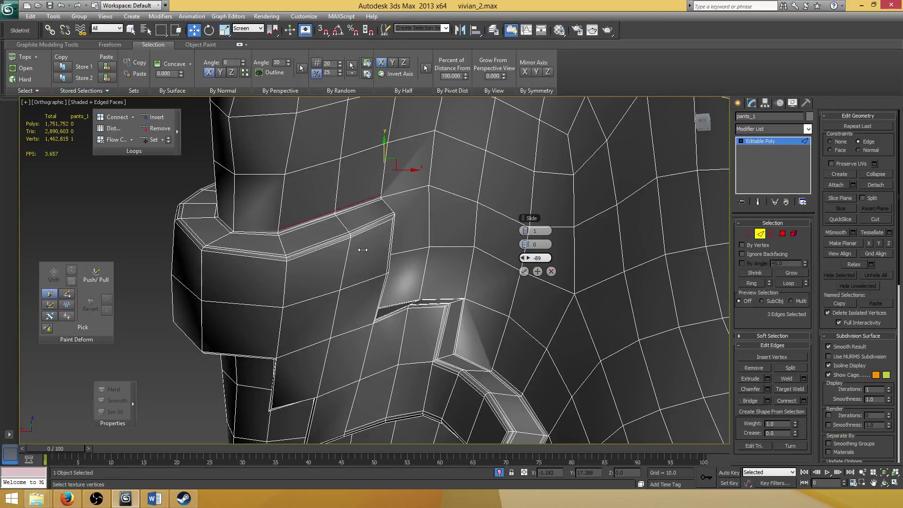
click(524, 271)
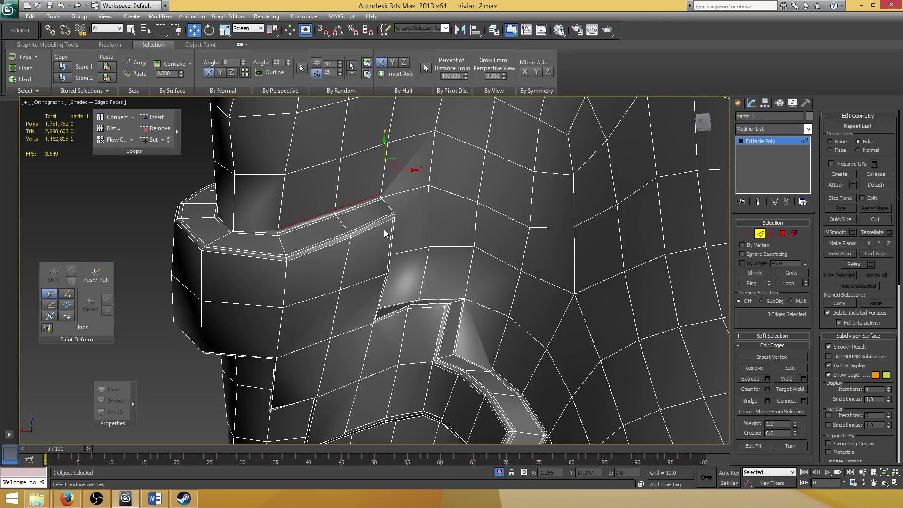
Connect the edges above the rest of the raised band, excluding stray far-side edges, with one segment at slide 80 close to the band
alt+middle_drag(387, 227, 298, 255)
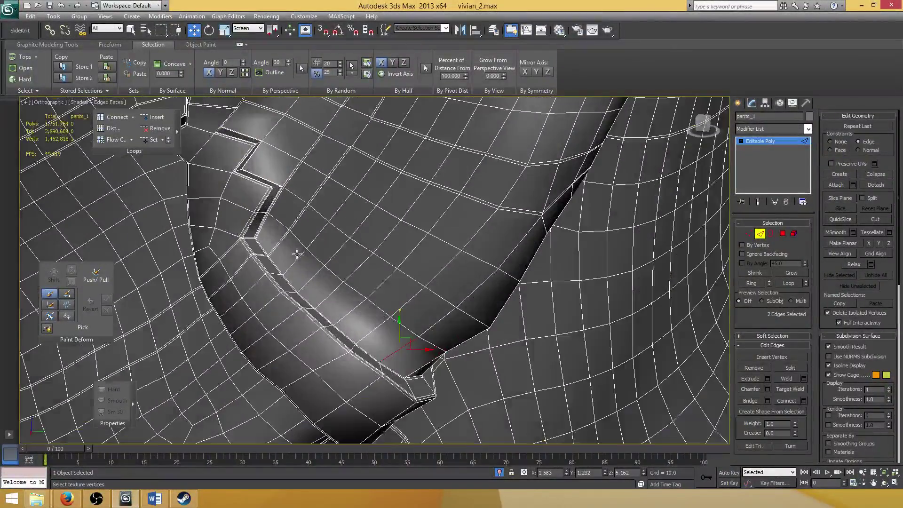
click(275, 245)
ctrl+click(279, 245)
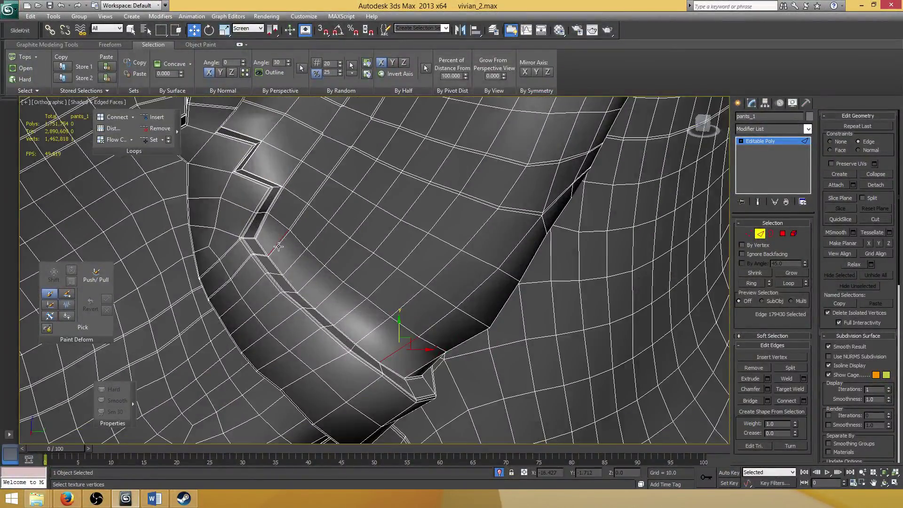
ctrl+click(301, 262)
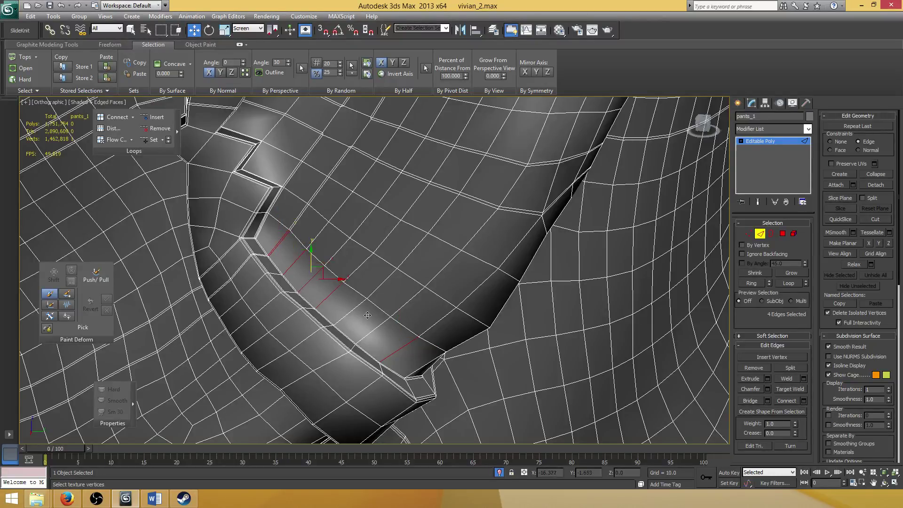
ctrl+click(378, 327)
ctrl+click(354, 310)
mouse_move(388, 304)
middle_down()
mouse_move(391, 294)
mouse_move(403, 299)
middle_up()
key(F3)
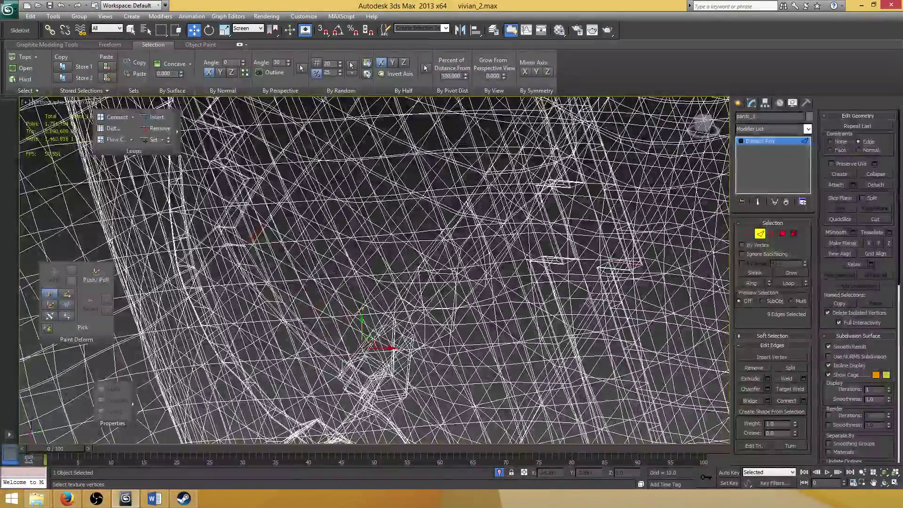
alt+drag(586, 300, 675, 217)
scroll(677, 222, down, 3)
mouse_move(531, 263)
alt+middle_down()
mouse_move(392, 307)
mouse_move(403, 272)
mouse_move(297, 252)
alt+middle_up()
key(F3)
scroll(298, 252, up, 4)
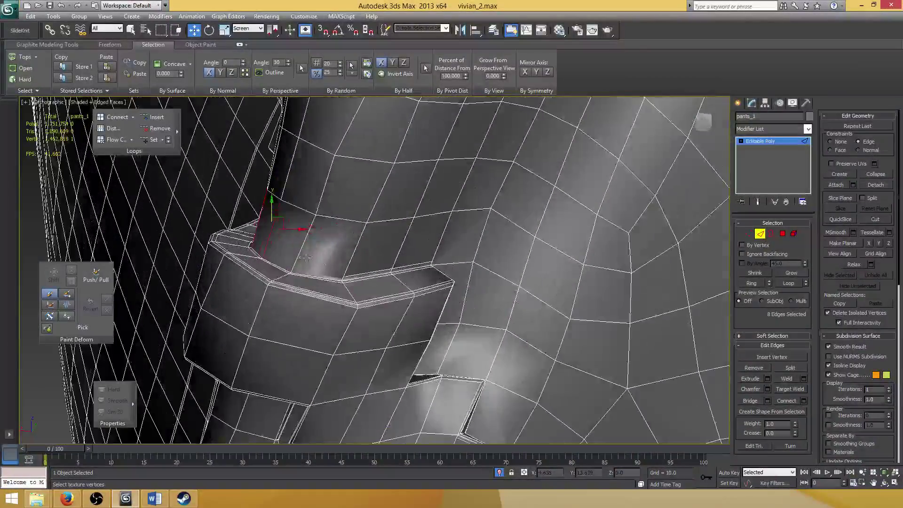
ctrl+click(299, 252)
alt+middle_drag(356, 272, 380, 273)
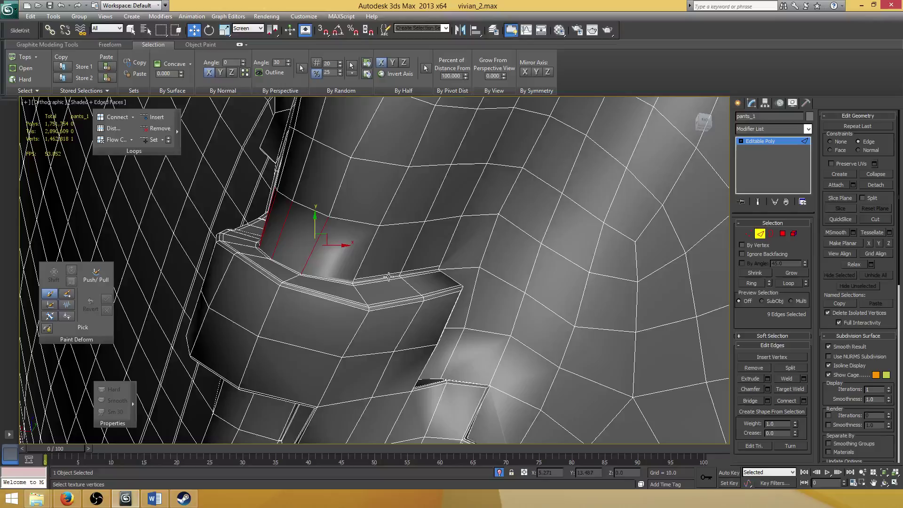
scroll(396, 274, up, 4)
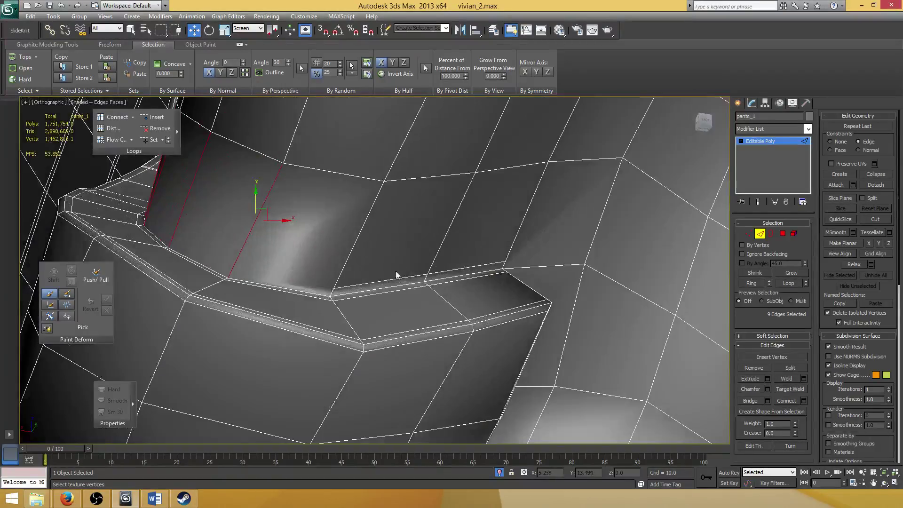
click(804, 401)
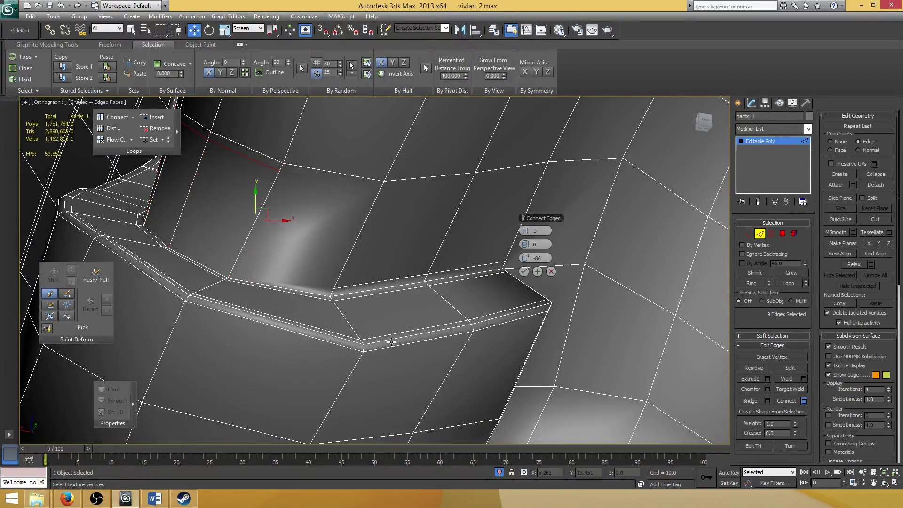
right_click(525, 258)
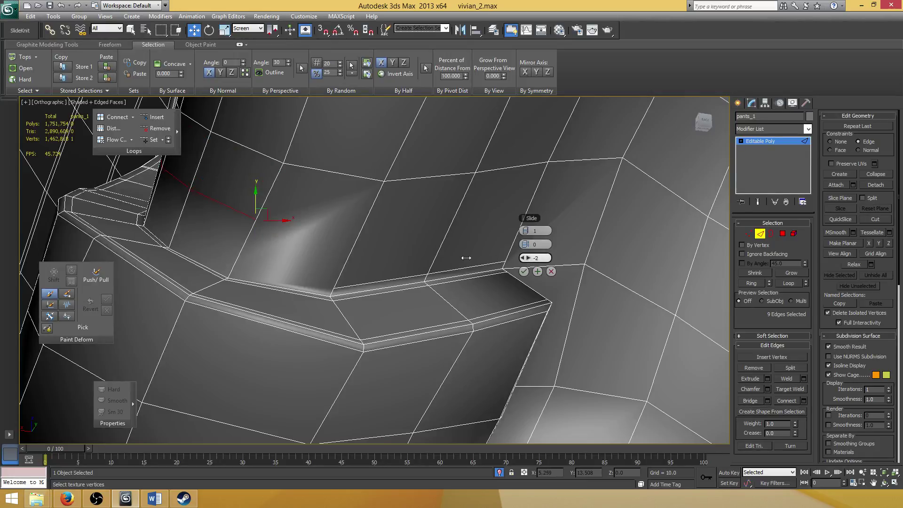
drag(466, 258, 453, 255)
drag(586, 253, 672, 243)
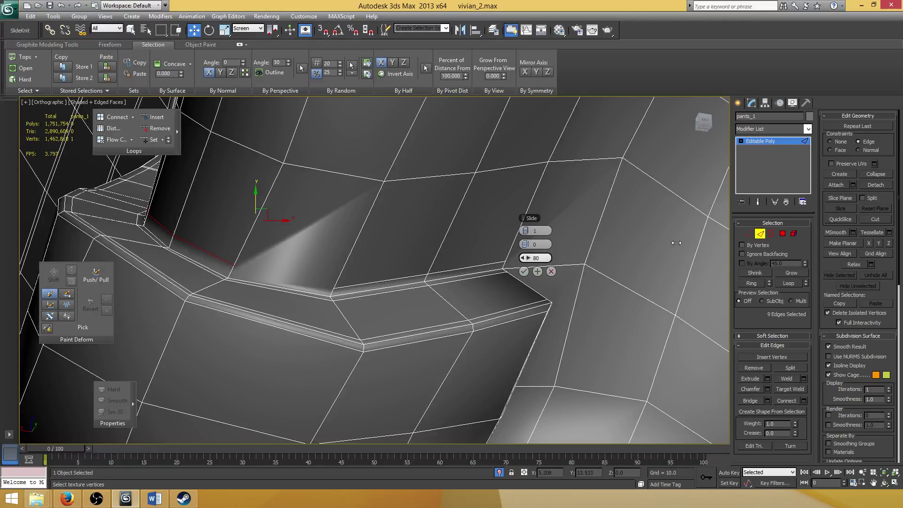
click(523, 271)
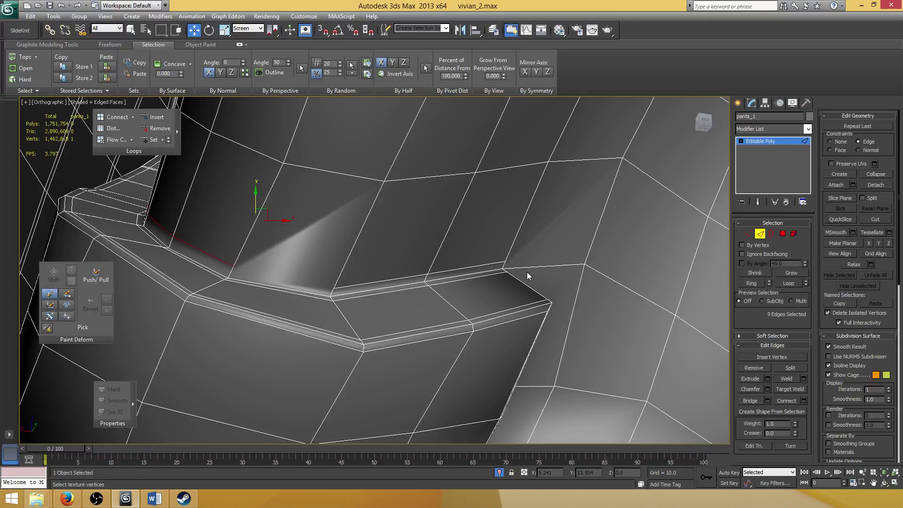
Connect the end vertices of the two new support edges to close the gap at the raised band's corner
key(1)
click(233, 266)
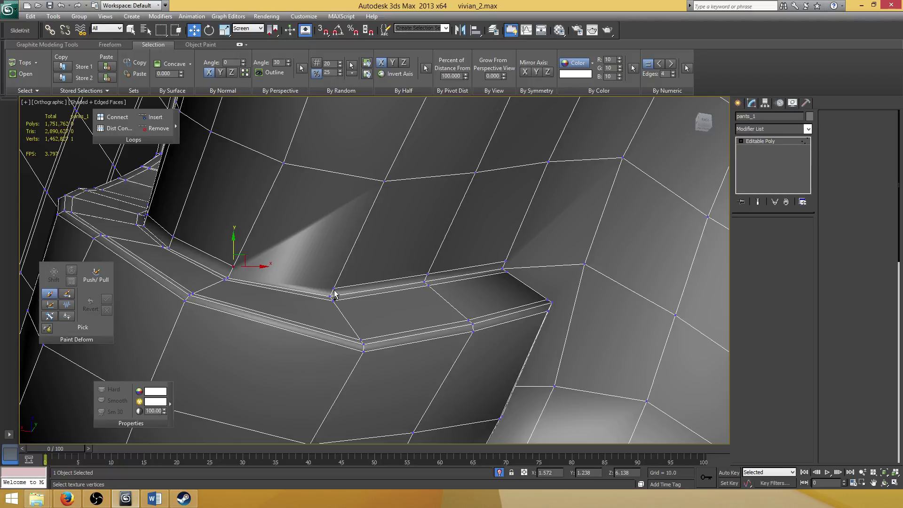
ctrl+click(333, 288)
click(772, 388)
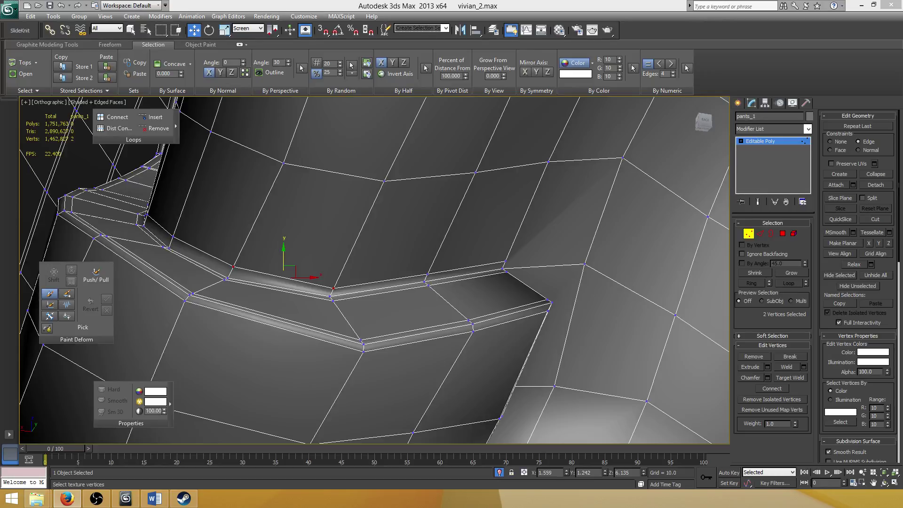
Connect the five crosswise edges beside the groove's diagonal section with one segment, slid to about -98 against the groove's rim
middle_drag(332, 267, 373, 280)
scroll(353, 259, down, 5)
middle_drag(308, 278, 329, 255)
scroll(339, 344, up, 4)
scroll(290, 285, up, 4)
scroll(340, 256, down, 2)
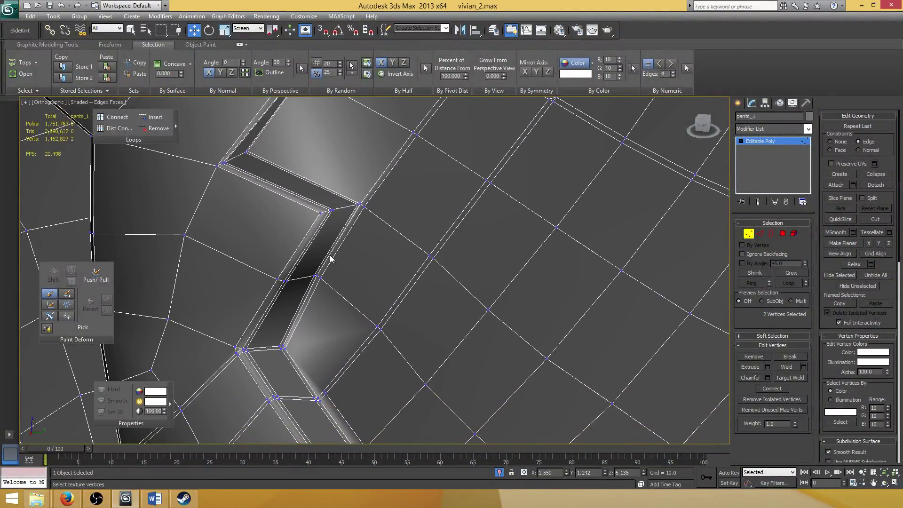
middle_drag(361, 202, 370, 284)
scroll(370, 265, down, 6)
scroll(368, 224, up, 5)
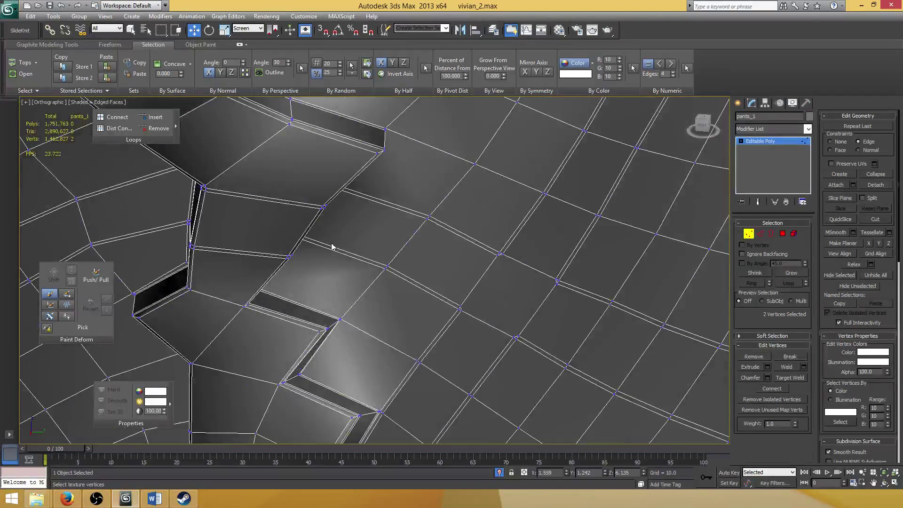
click(324, 205)
alt+middle_drag(359, 224, 369, 234)
key(2)
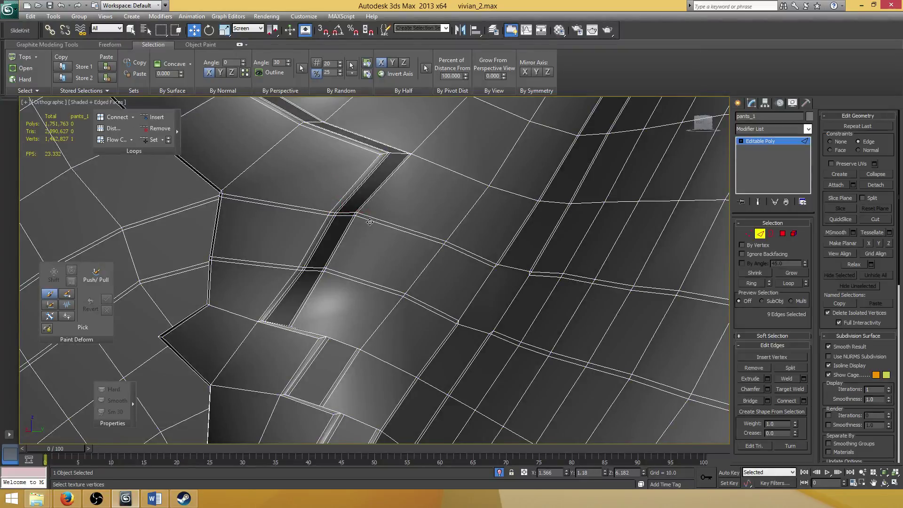
click(375, 218)
ctrl+click(375, 216)
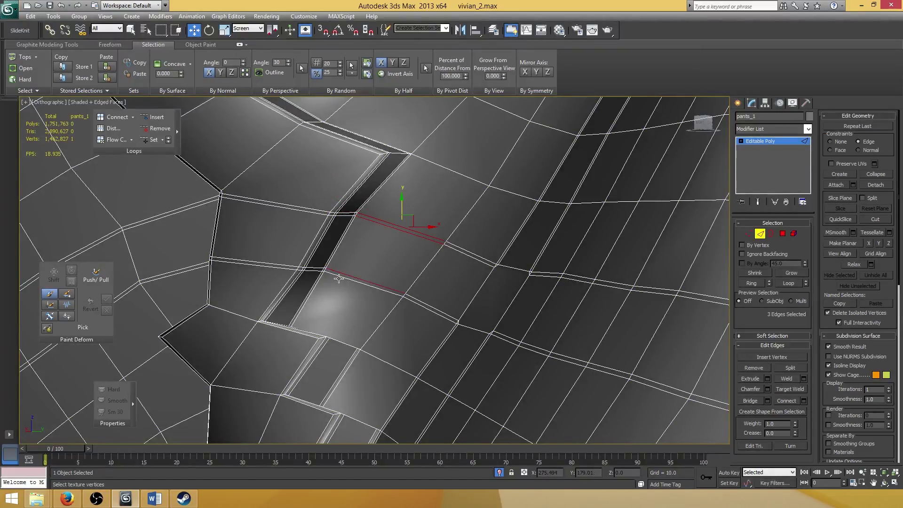
ctrl+click(345, 275)
alt+middle_drag(345, 274, 388, 260)
ctrl+click(430, 164)
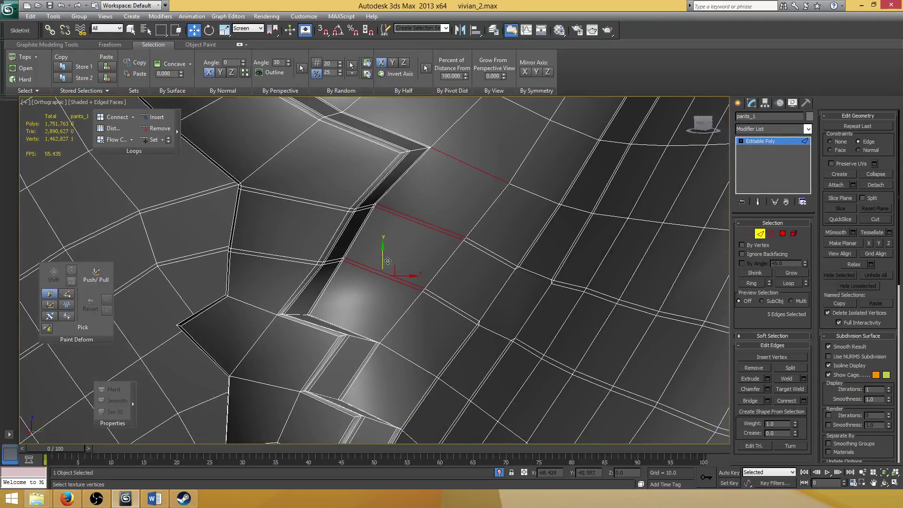
click(804, 400)
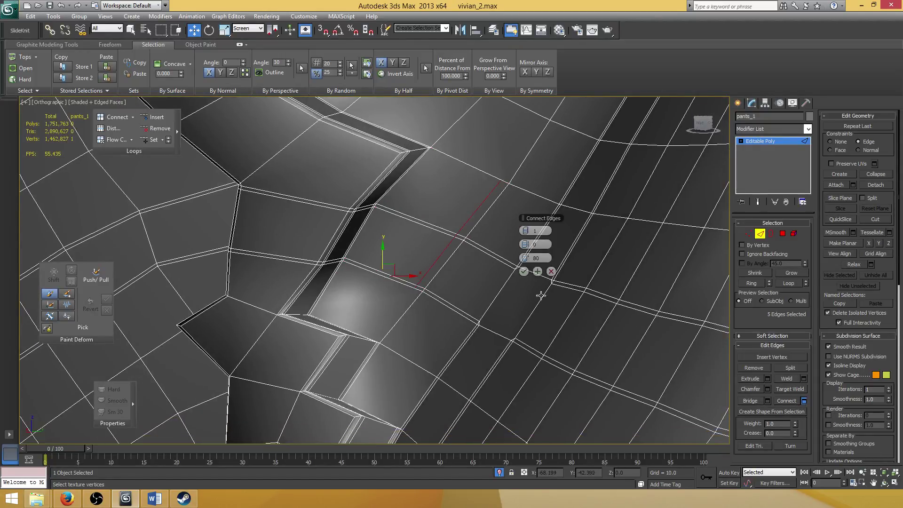
drag(537, 257, 187, 266)
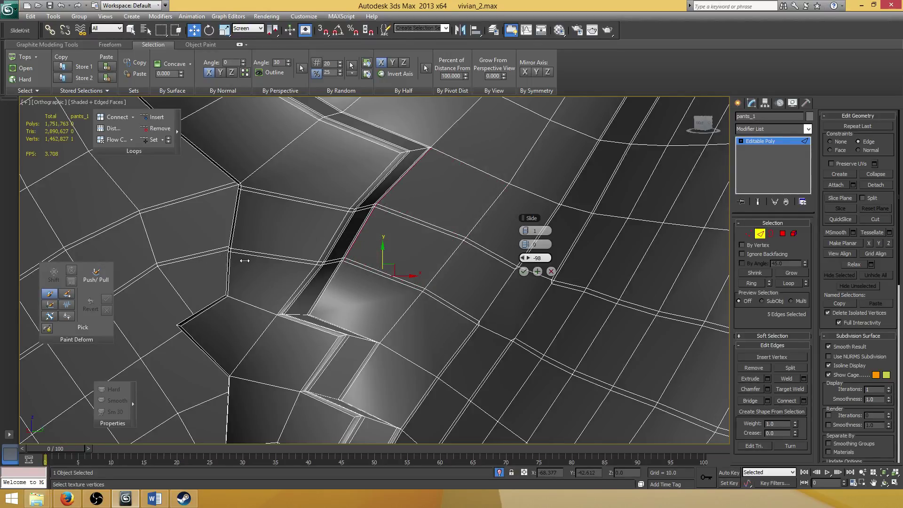